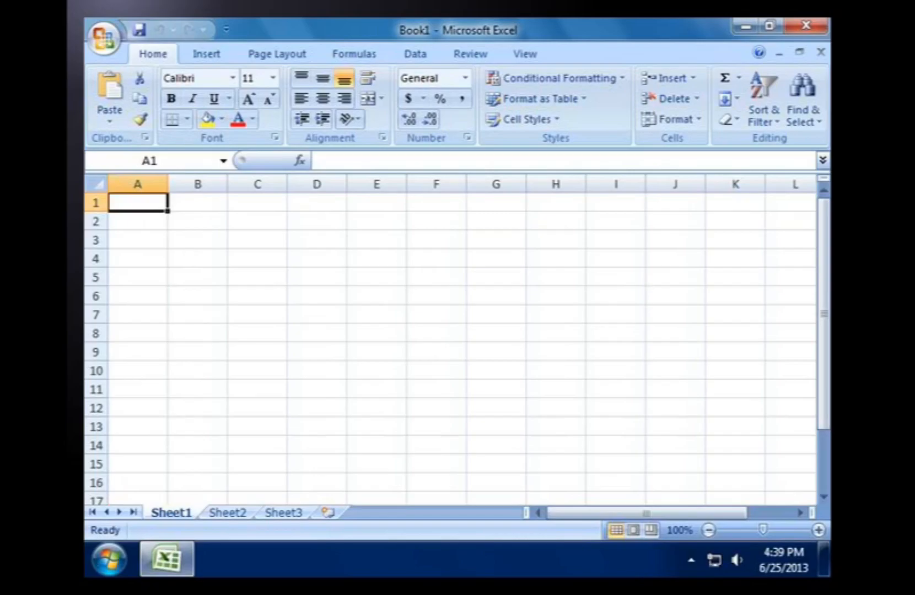
left_click(138, 276)
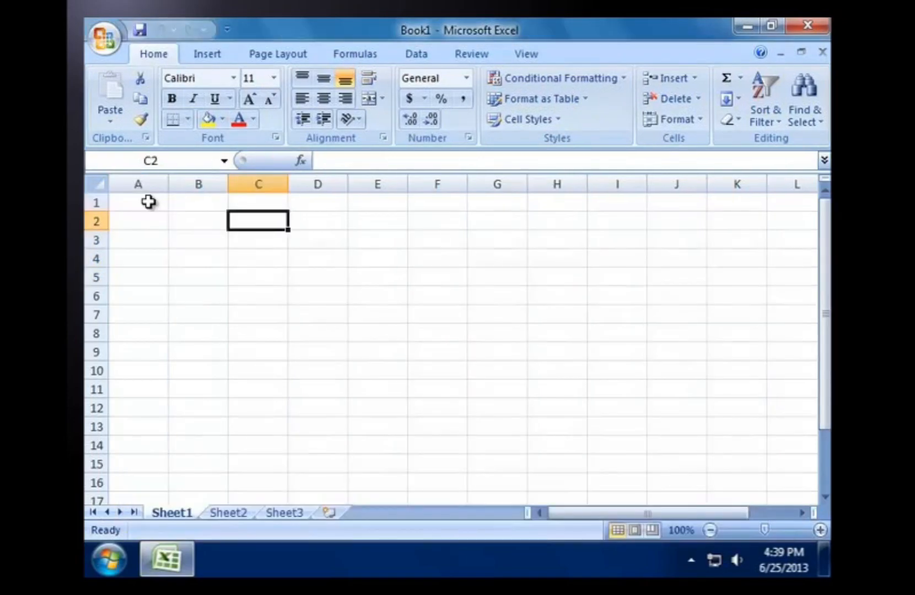
left_click(148, 202)
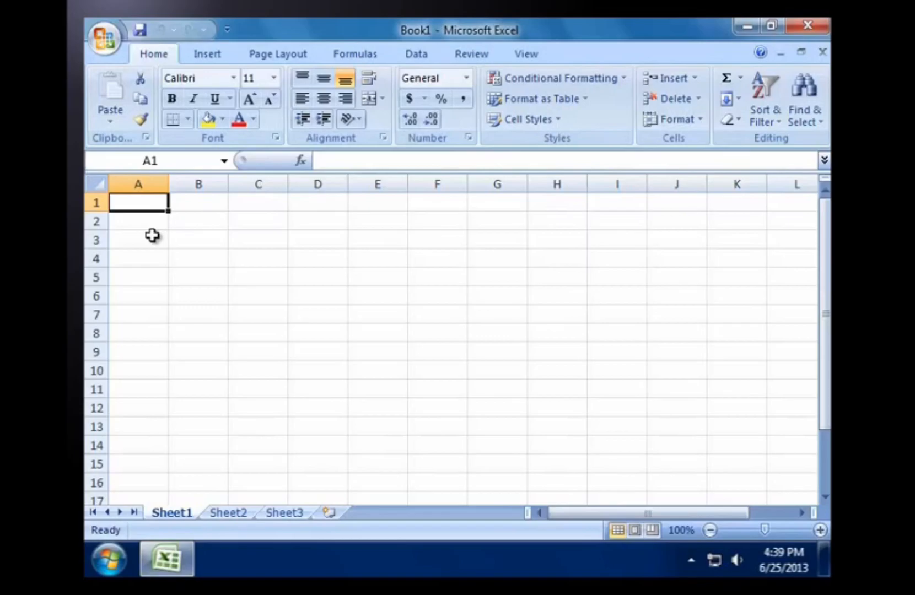
left_click(198, 277)
Enter the number 2451 in cell A1.
scroll(336, 332, "up", 2)
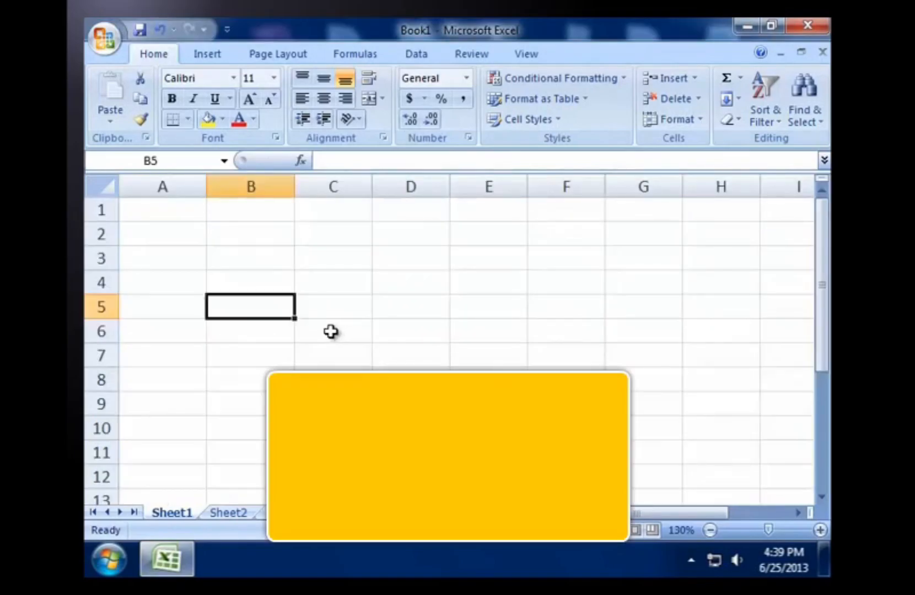
left_click(175, 203)
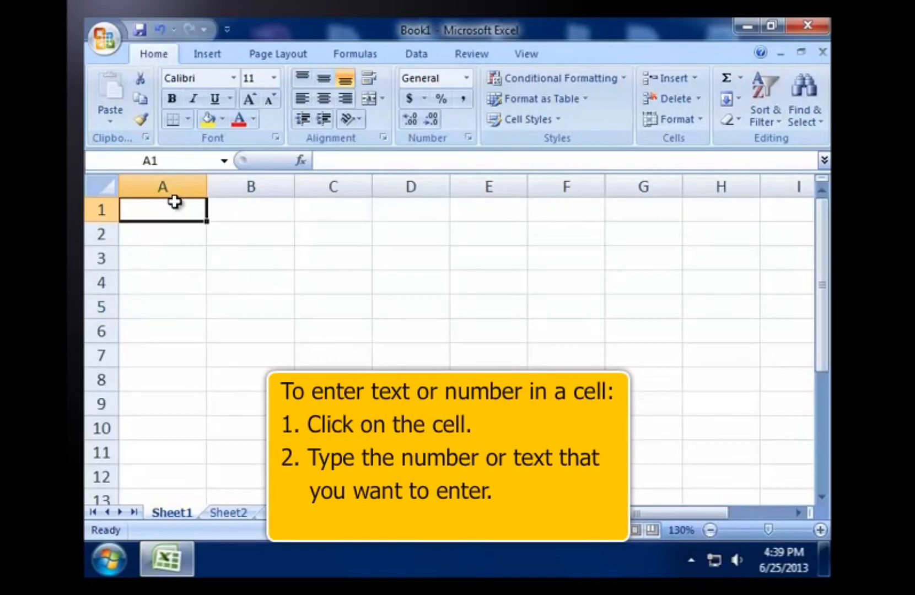
type("2451")
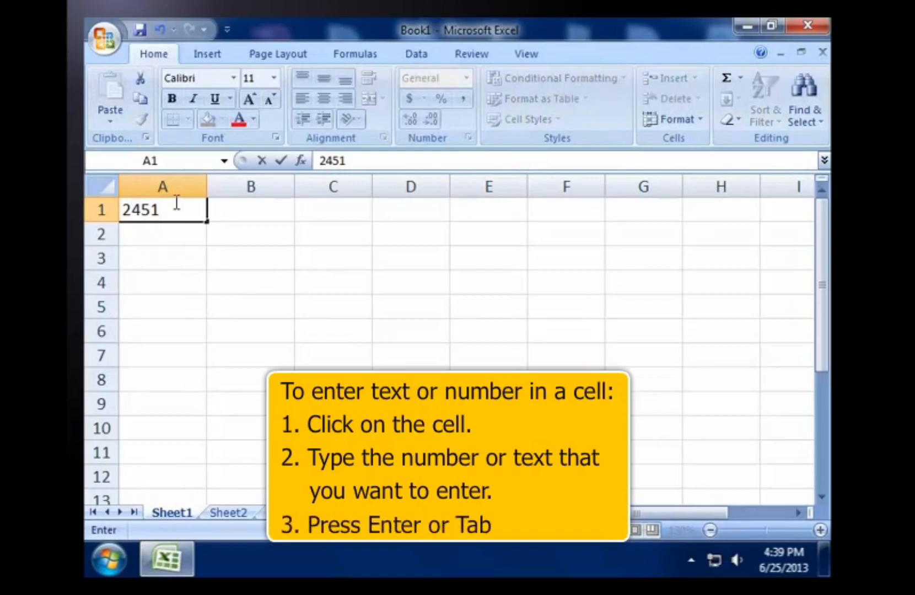
key("Return")
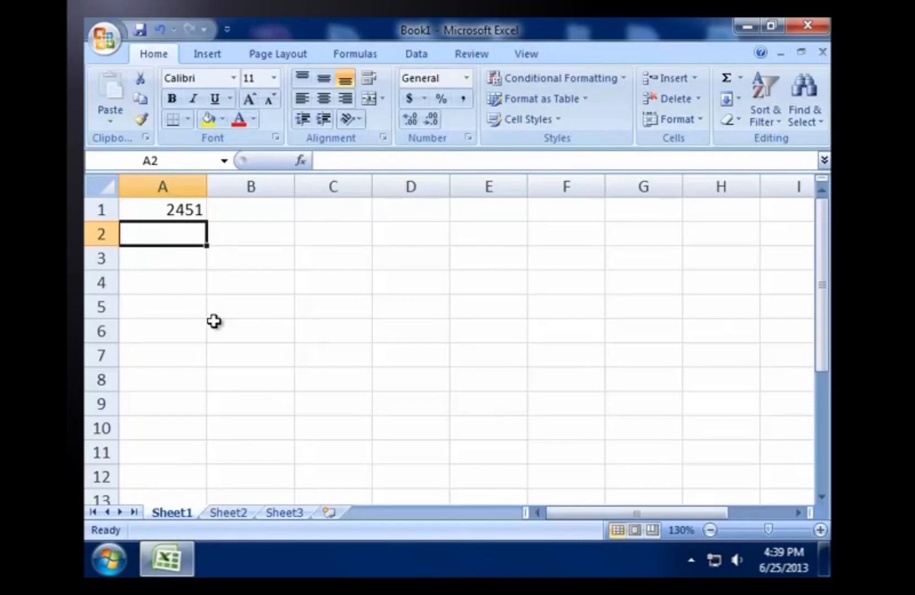
Enter the date 6/25/2013 in cell B1.
left_click(246, 207)
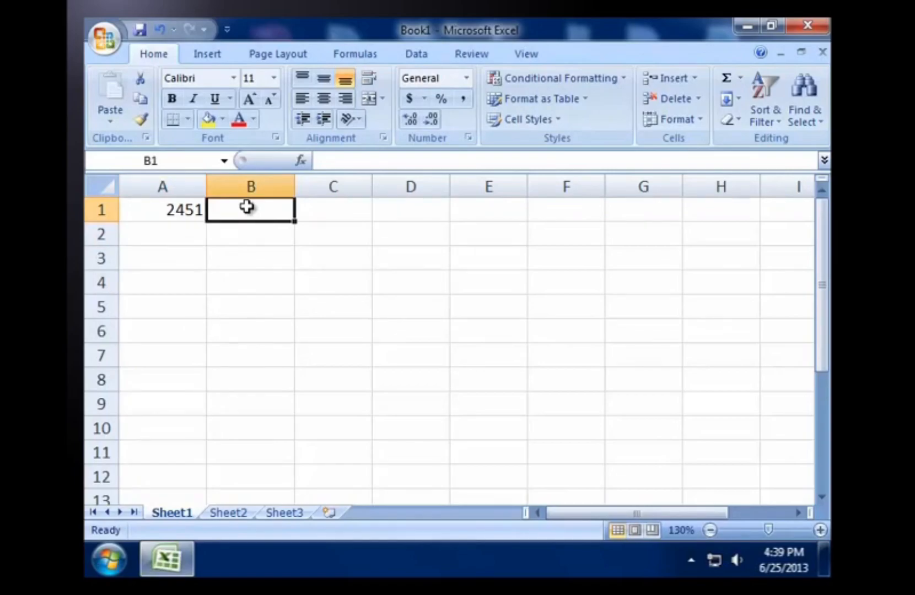
type("6")
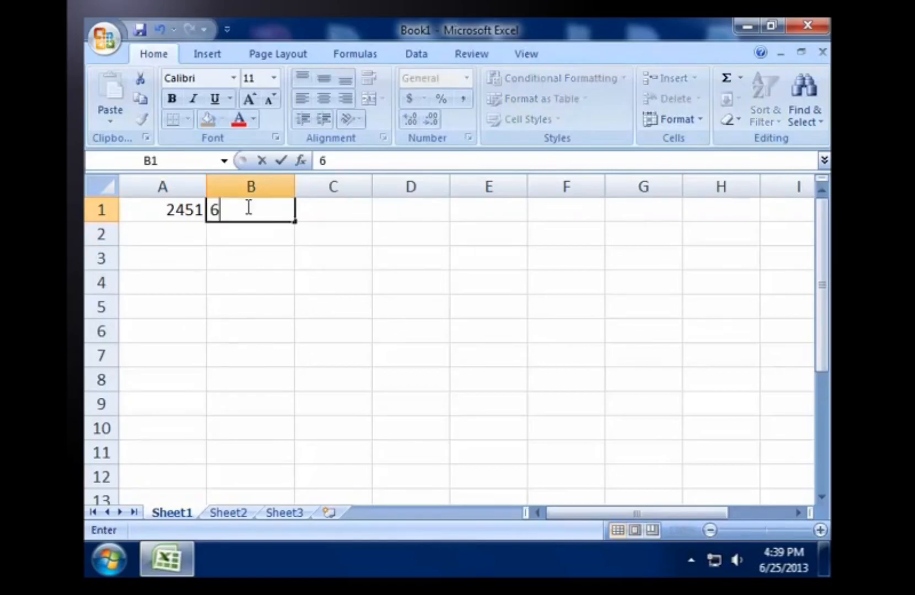
type("/25")
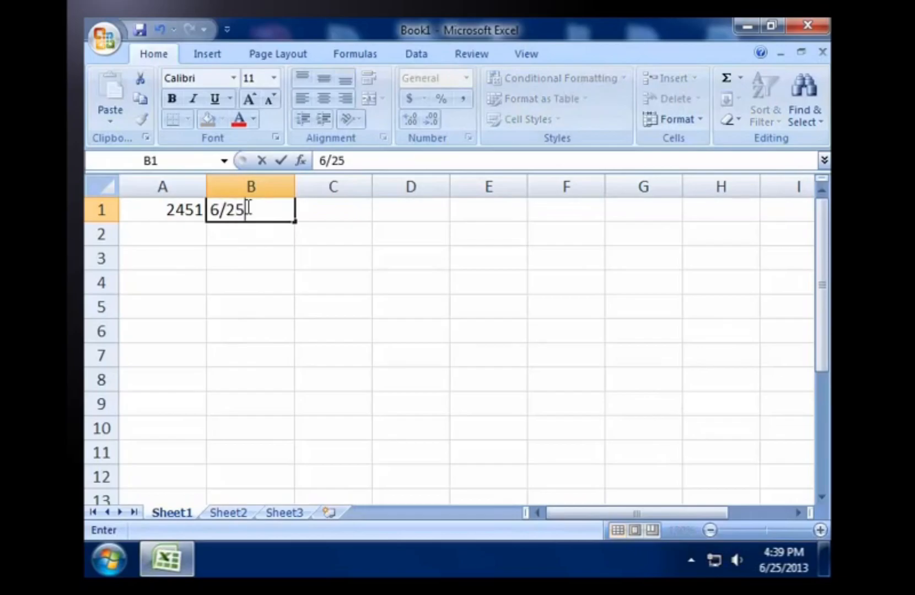
type("/2013")
key("Return")
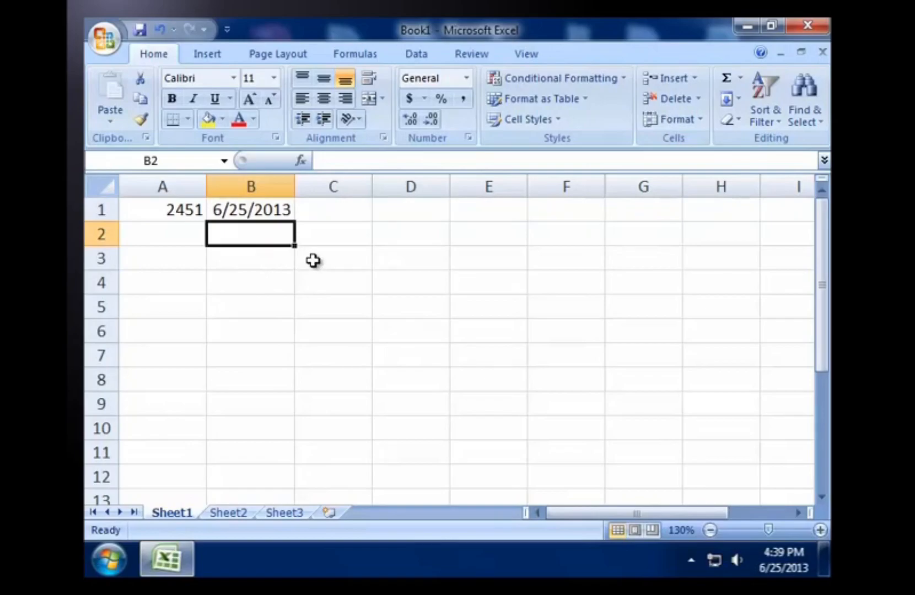
Enter the time 2:39 PM in cell C1.
left_click(335, 210)
type("2:39 p")
key("Return")
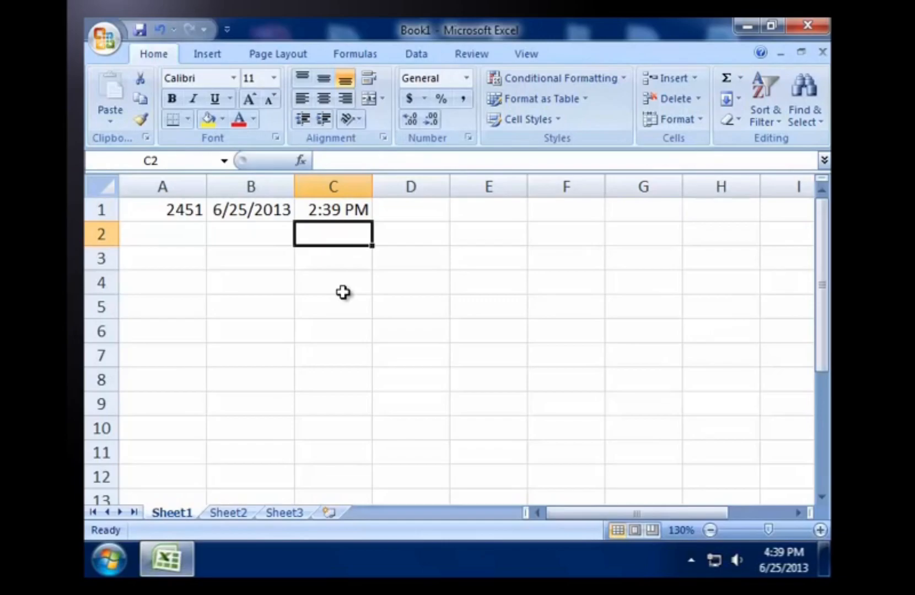
Enter the number 4527 into all cells of the range A2:A9 at once.
left_click_drag(184, 236, 168, 398)
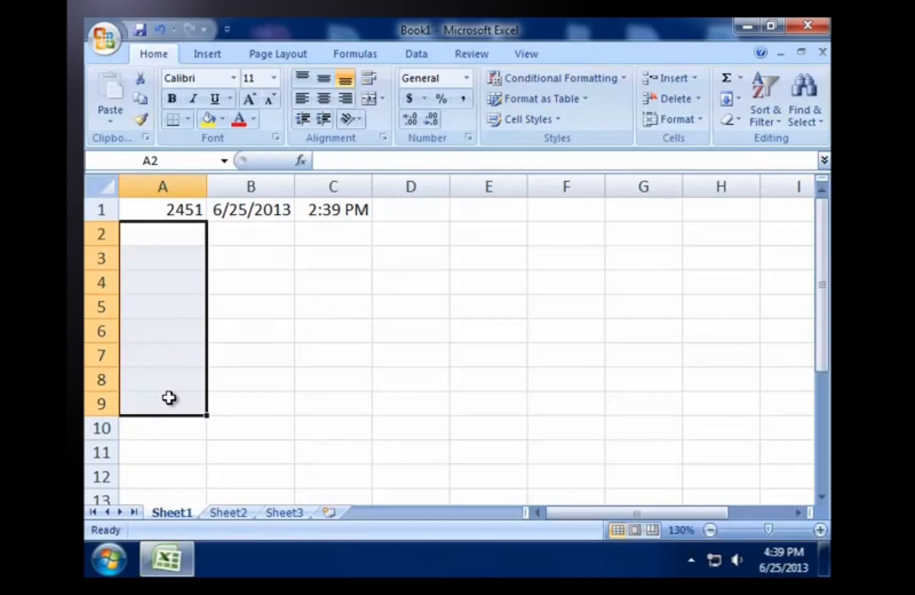
type("4527")
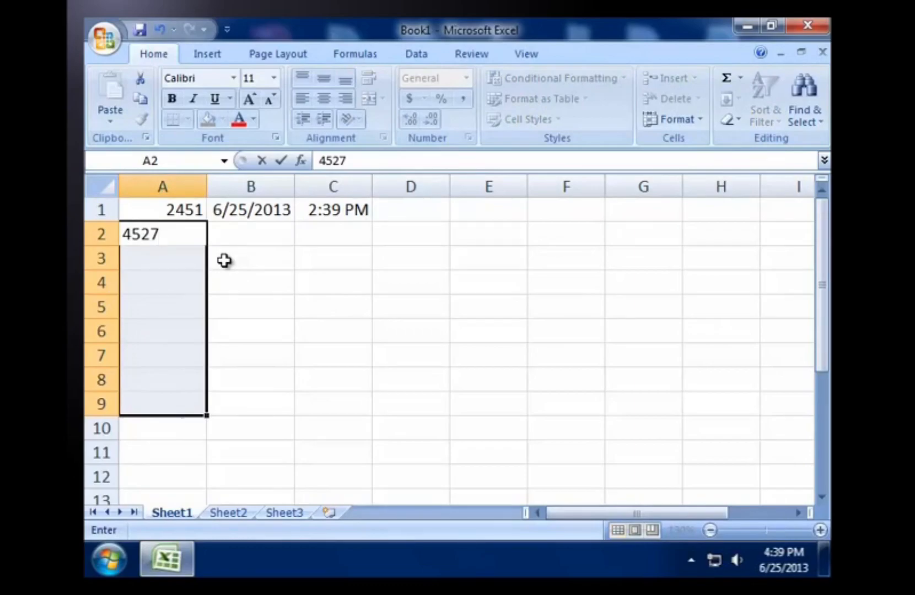
key("ctrl+Return")
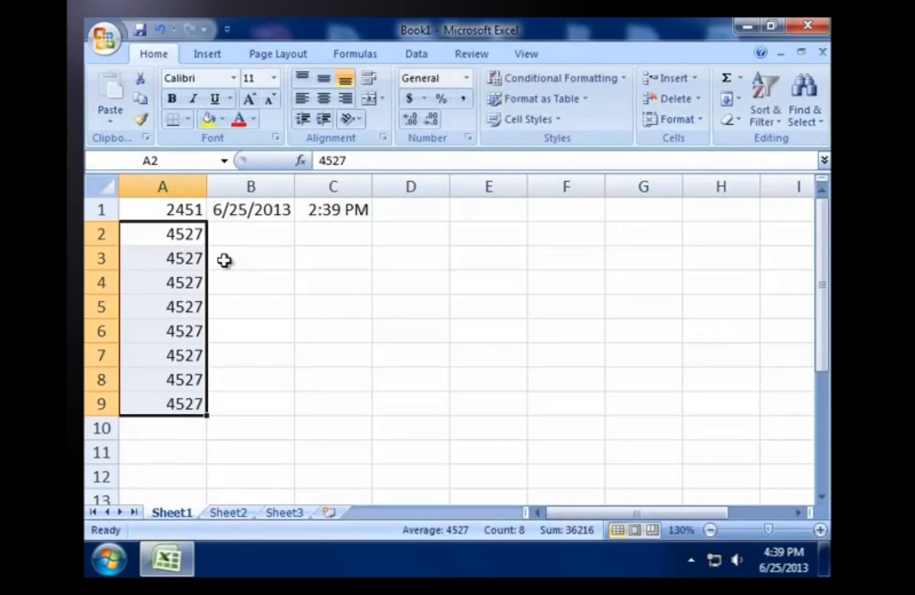
left_click(223, 411)
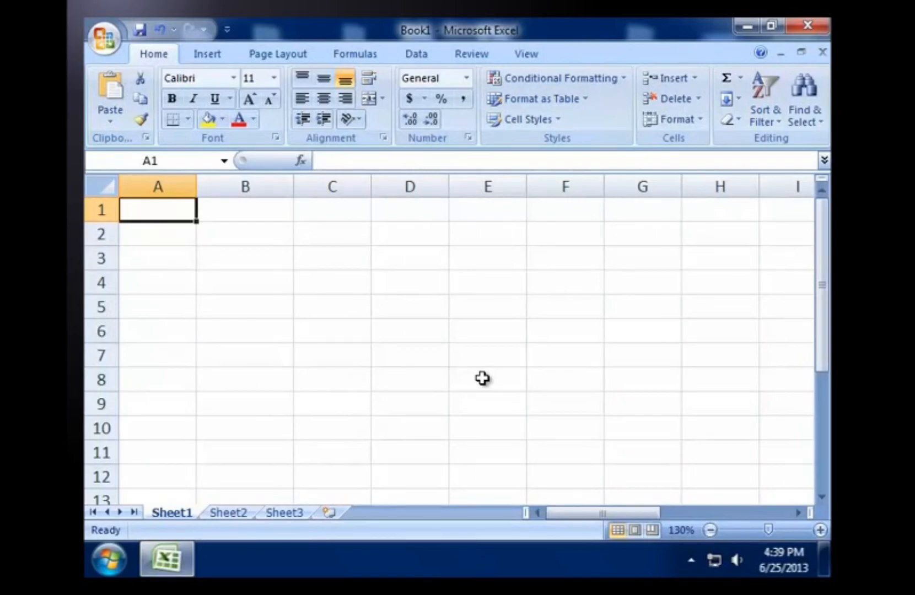
Enter Sunday in cell B2 and extend it down column B past row 12 as a weekday series.
left_click(259, 241)
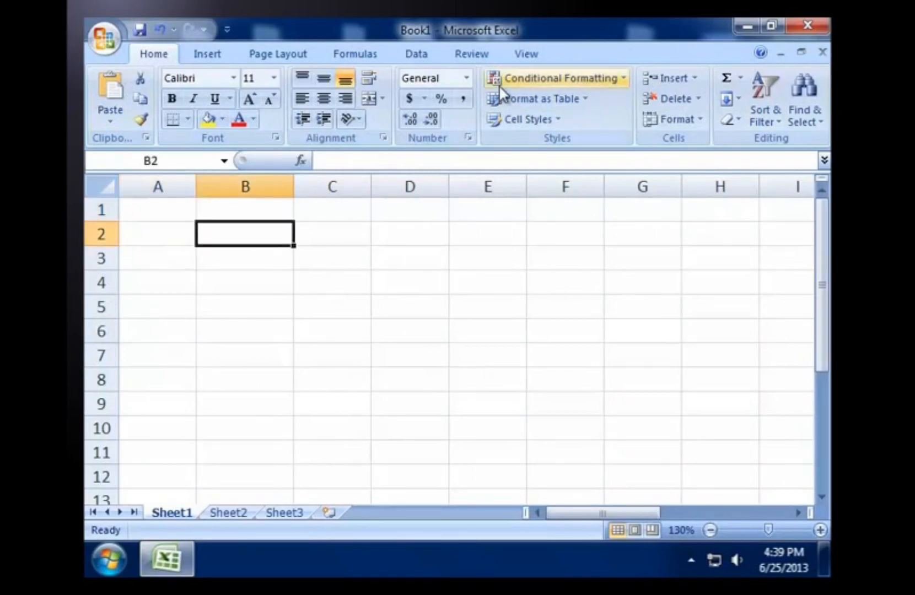
key("F2")
type("Sunday")
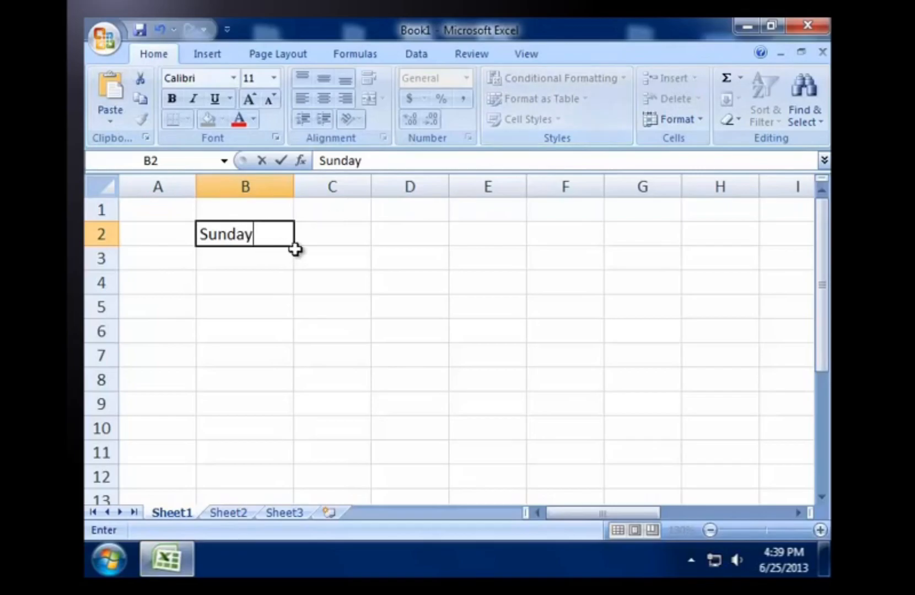
left_click_drag(295, 248, 298, 505)
Enter January in cell C1 and extend it across row 1 as a month series through July in I1.
key("Up")
key("Right")
type("January")
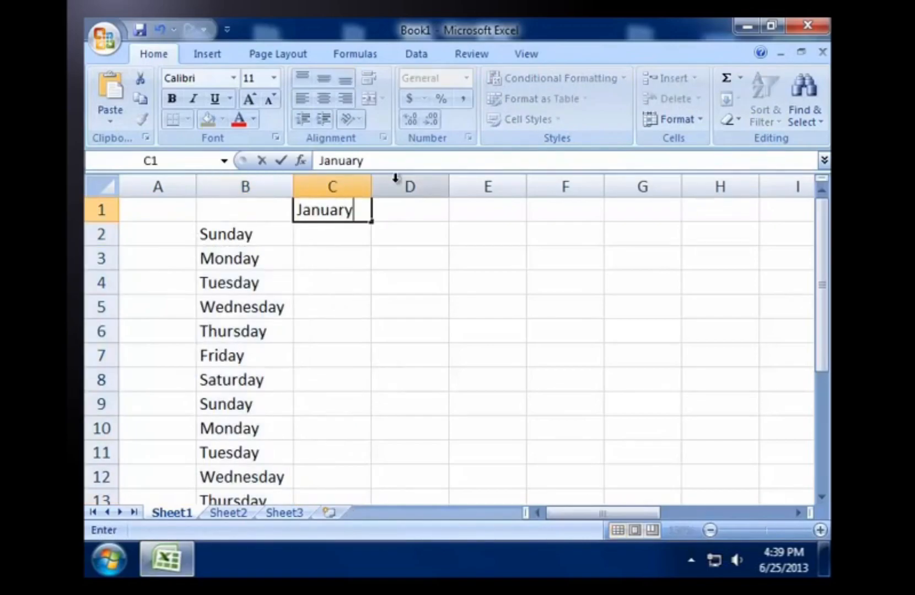
left_click_drag(370, 222, 806, 220)
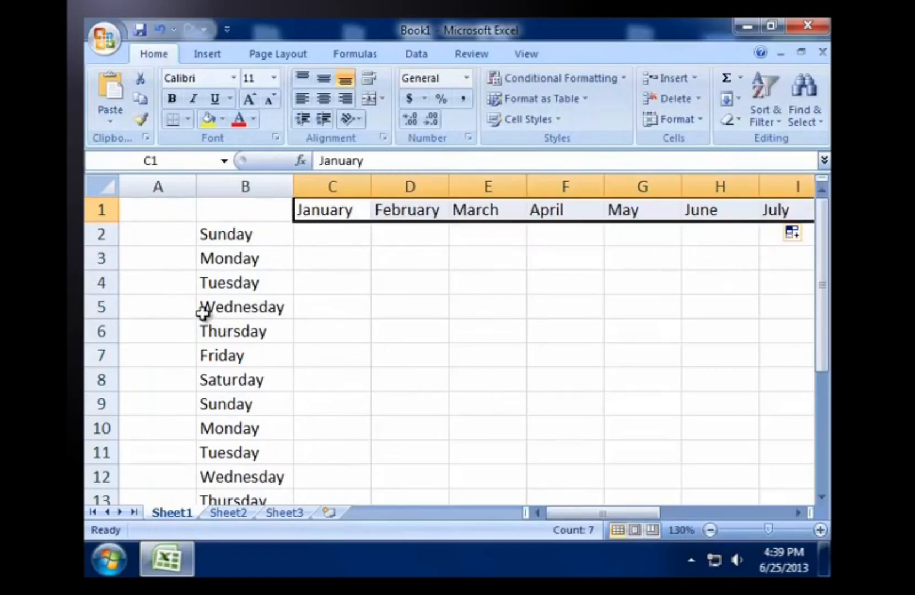
Enter the starting numbers 1 and 2 in cells A2 and A3.
left_click(168, 237)
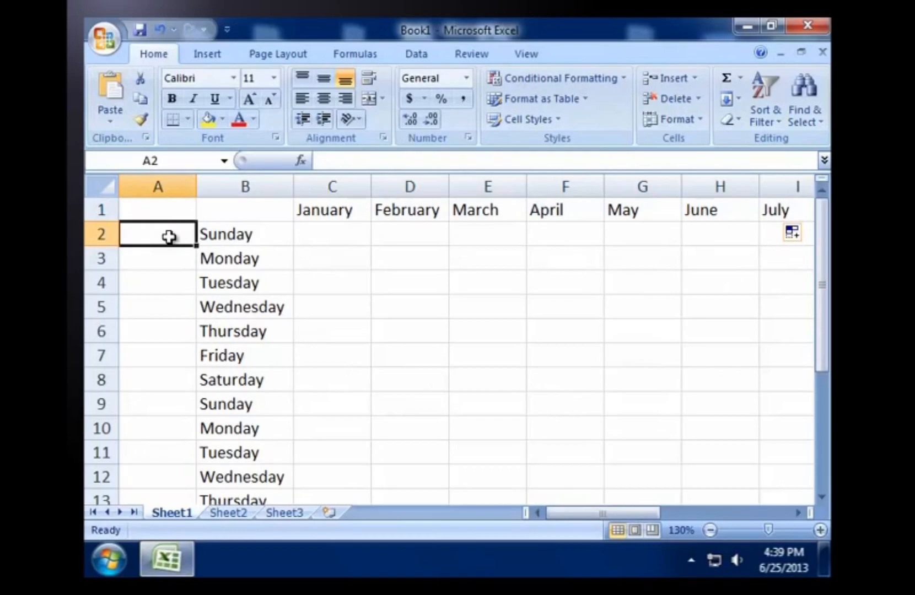
type("1")
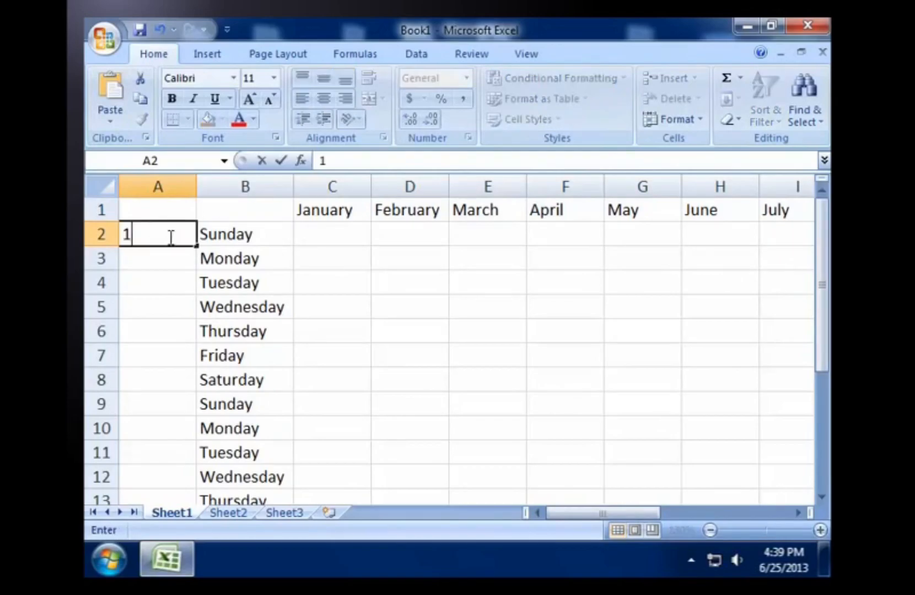
key("Return")
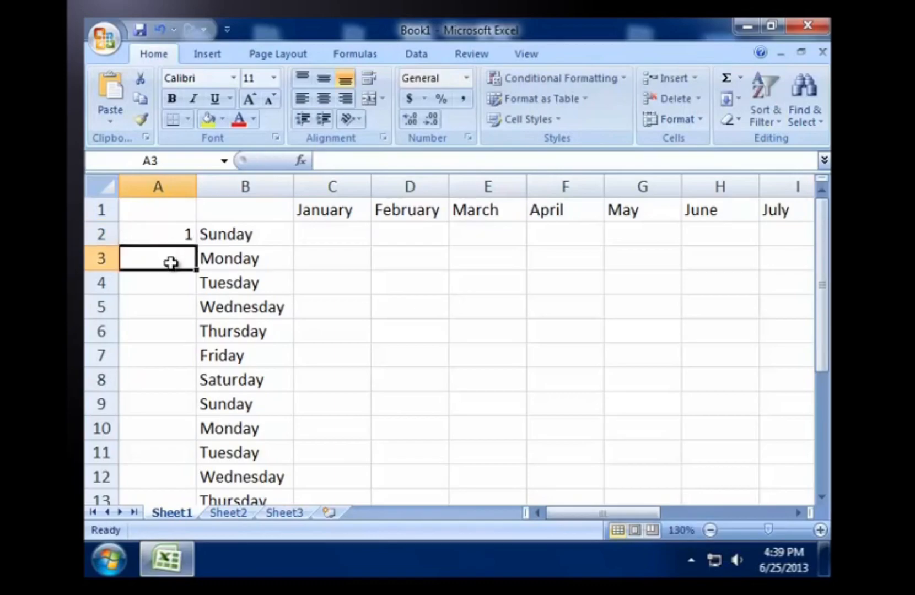
type("2")
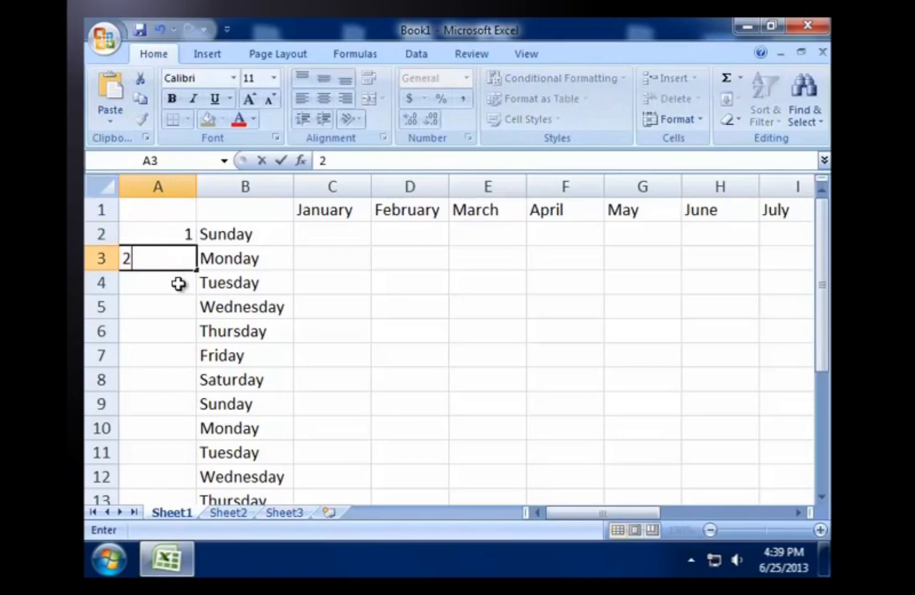
left_click(178, 283)
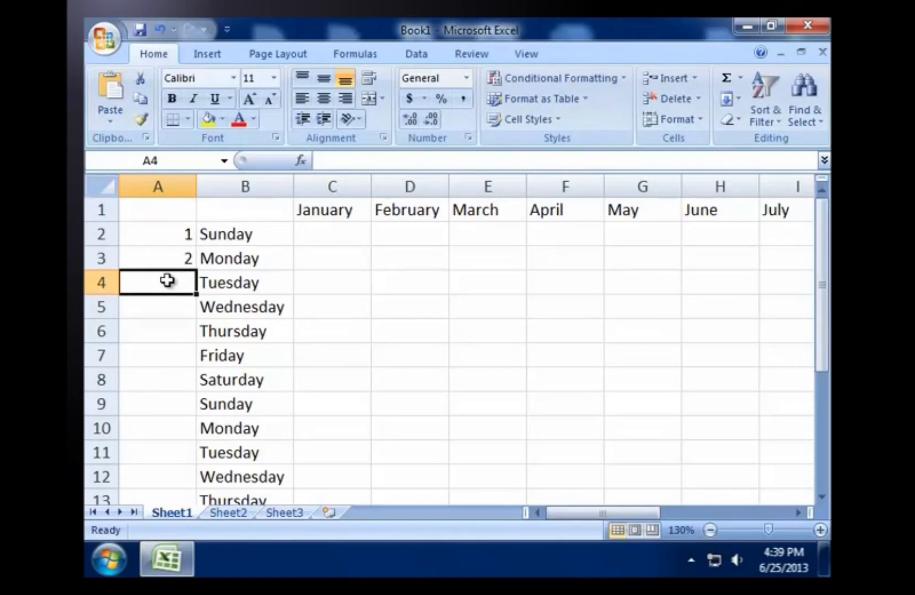
Extend the number series in A2:A3 down to 10 in cell A11.
left_click(189, 234)
left_click_drag(189, 234, 197, 473)
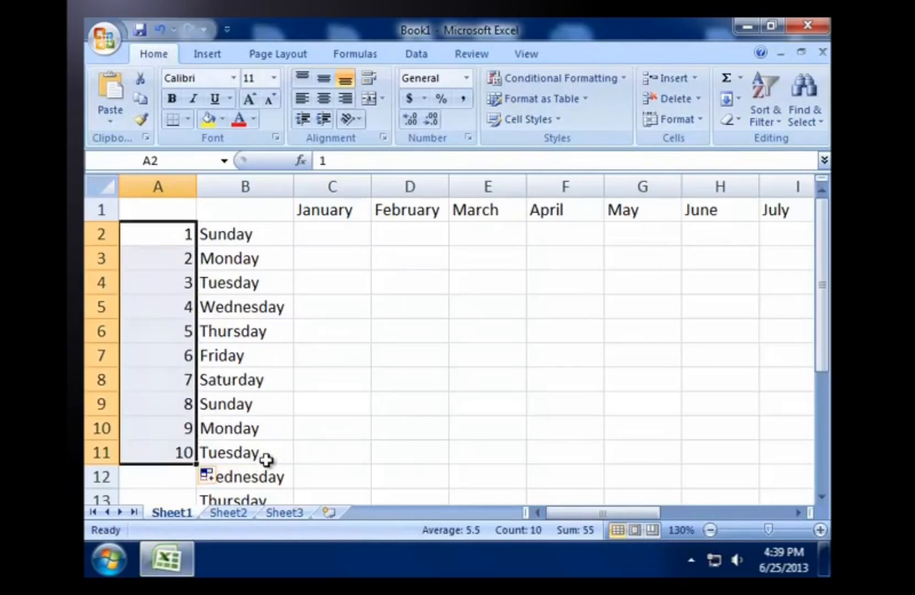
left_click(418, 462)
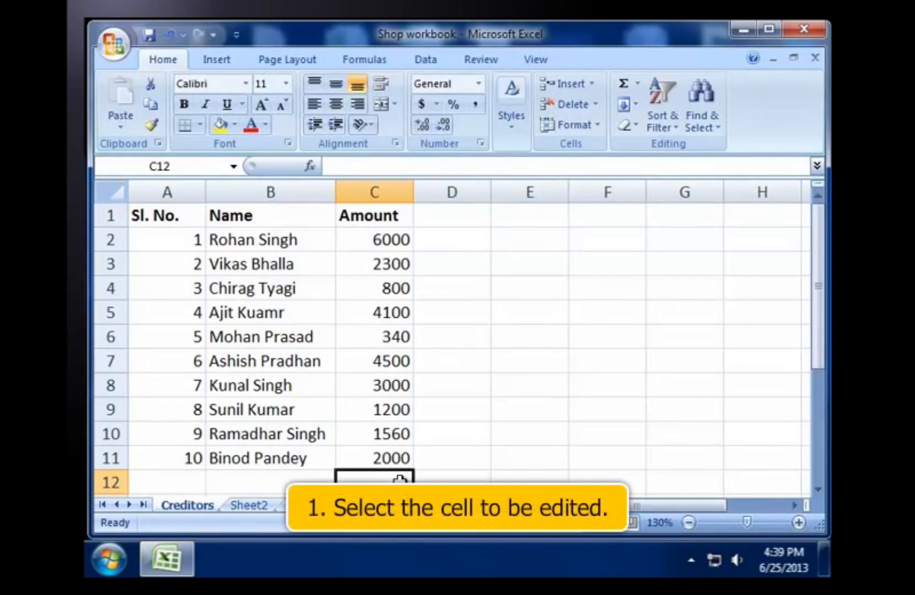
Edit the amount in cell C2 of the Creditors sheet to 60 by deleting its last two zeros.
left_click(400, 243)
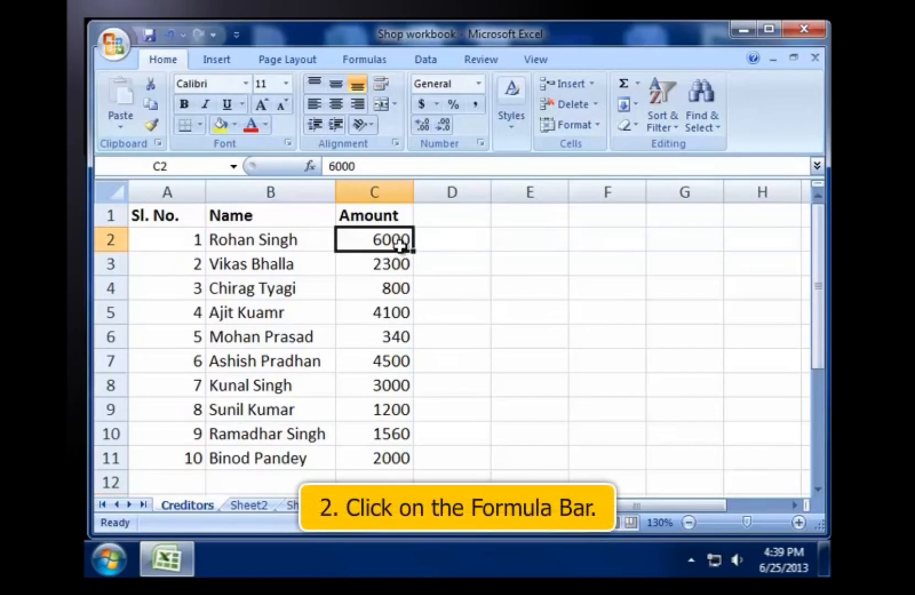
left_click(368, 160)
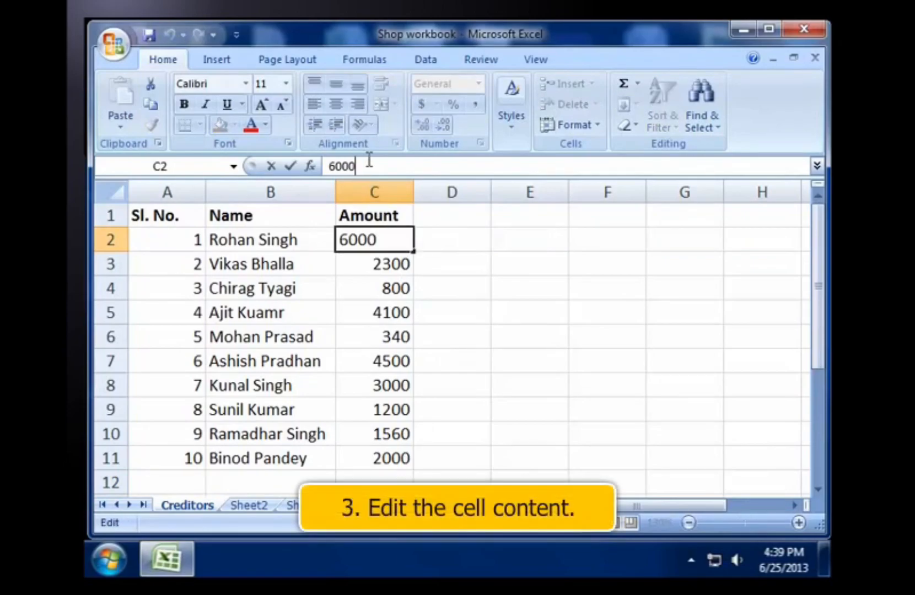
key("BackSpace")
key("BackSpace")
key("Return")
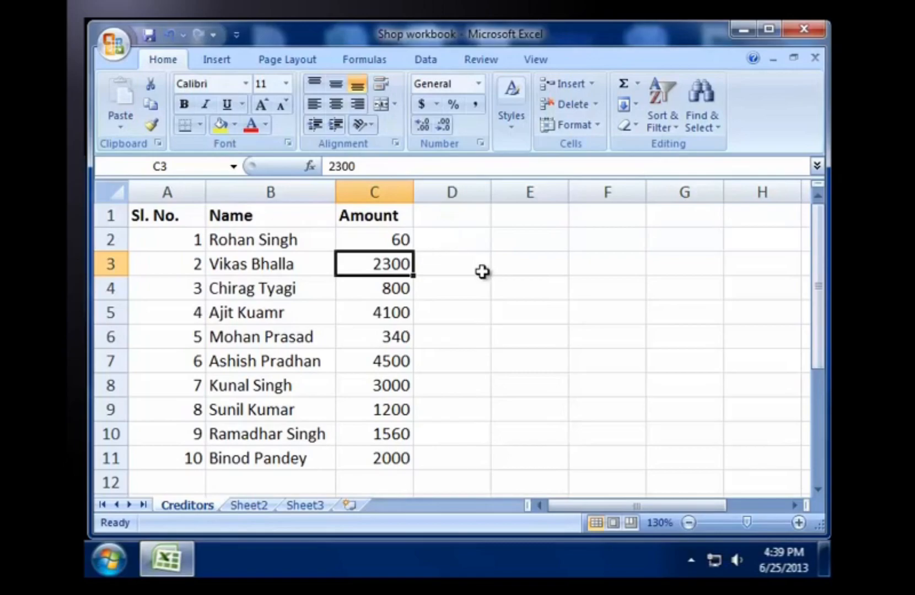
Undo the last amount change in cell C2.
key("ctrl+z")
left_click(384, 482)
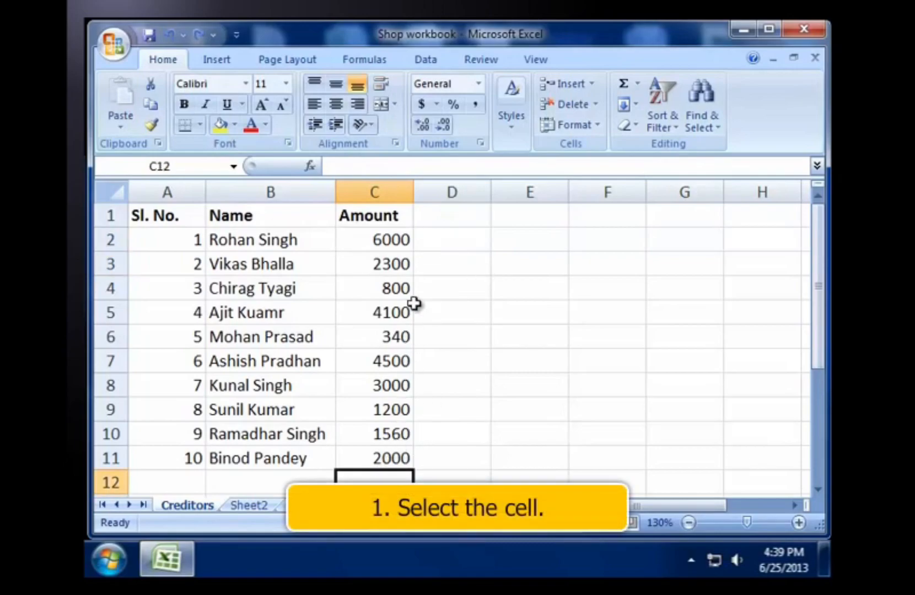
Open cell C2 for in-cell editing, place the insertion point before its last digit, and commit the entry.
left_click(397, 242)
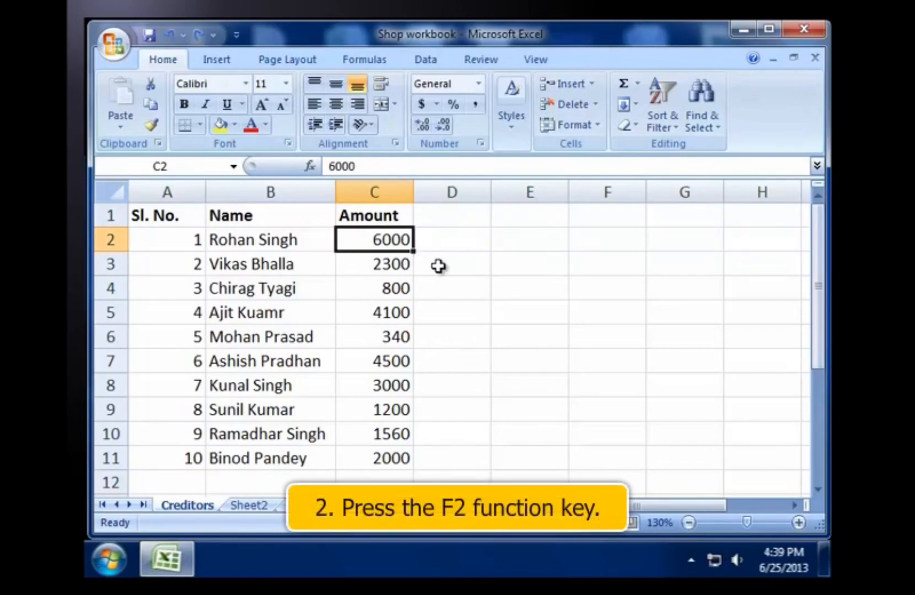
key("F2")
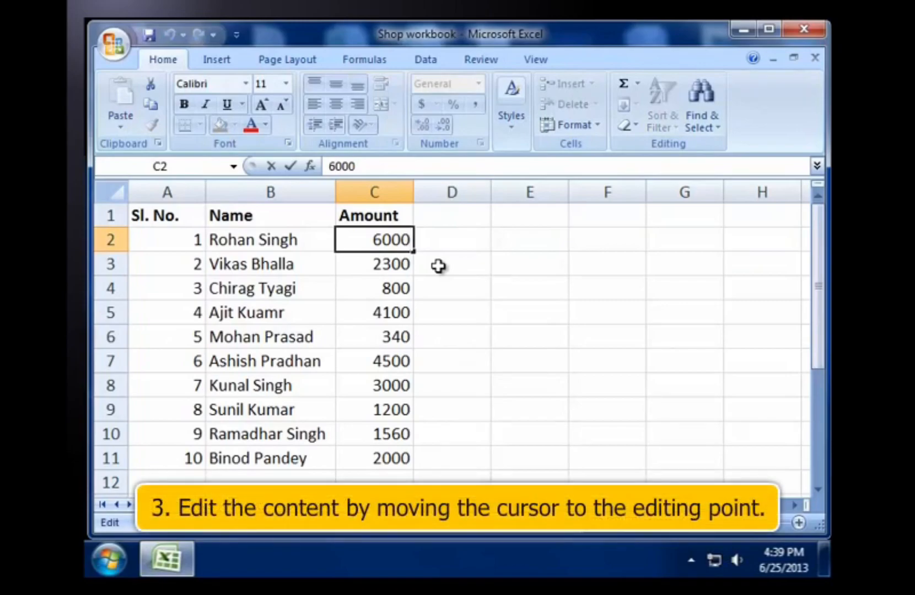
key("Left")
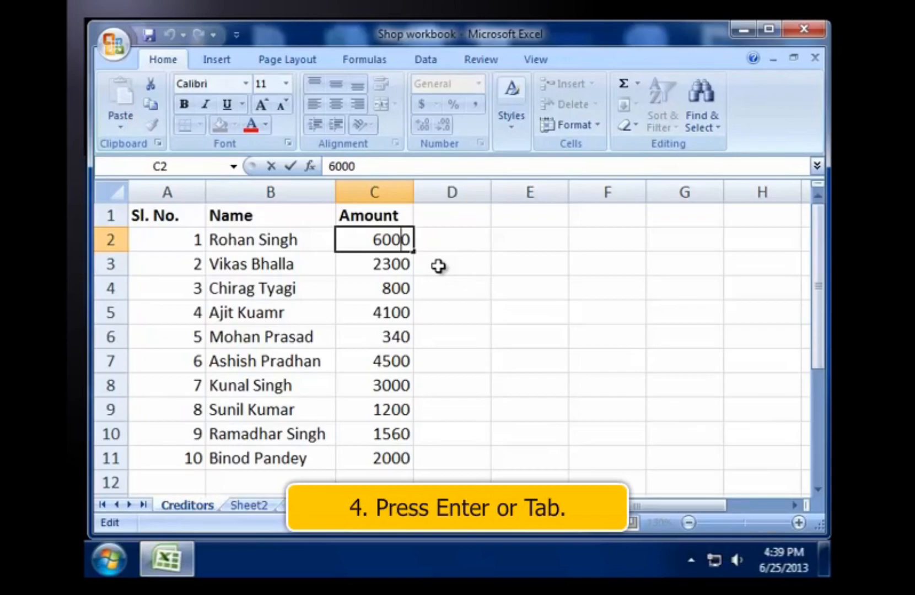
key("Return")
left_click(384, 478)
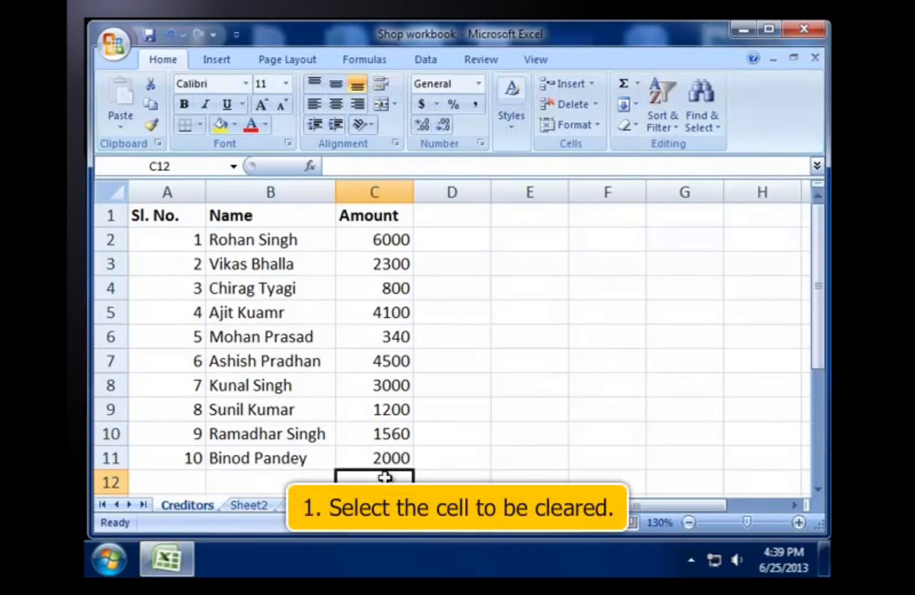
Clear the contents of the amount cell C2.
left_click(388, 239)
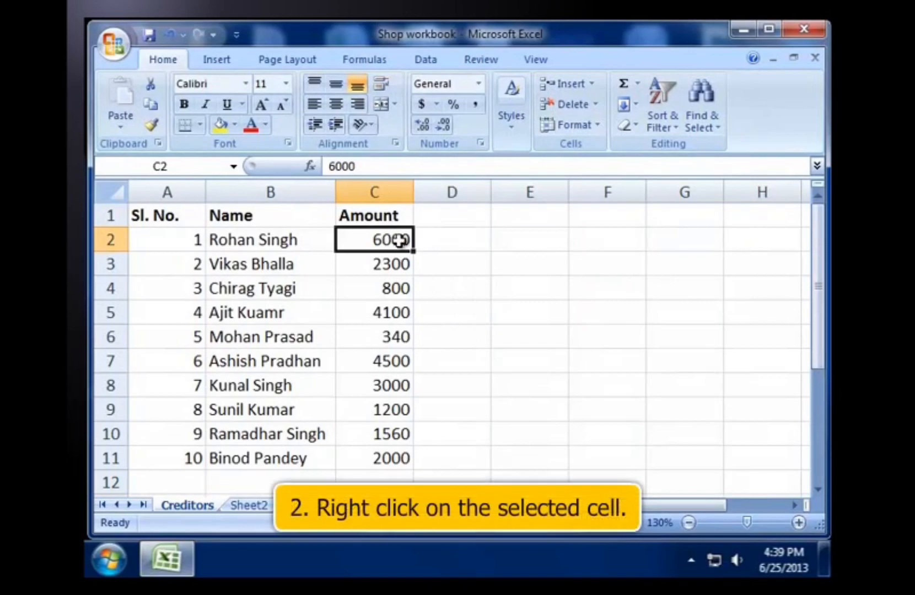
right_click(409, 241)
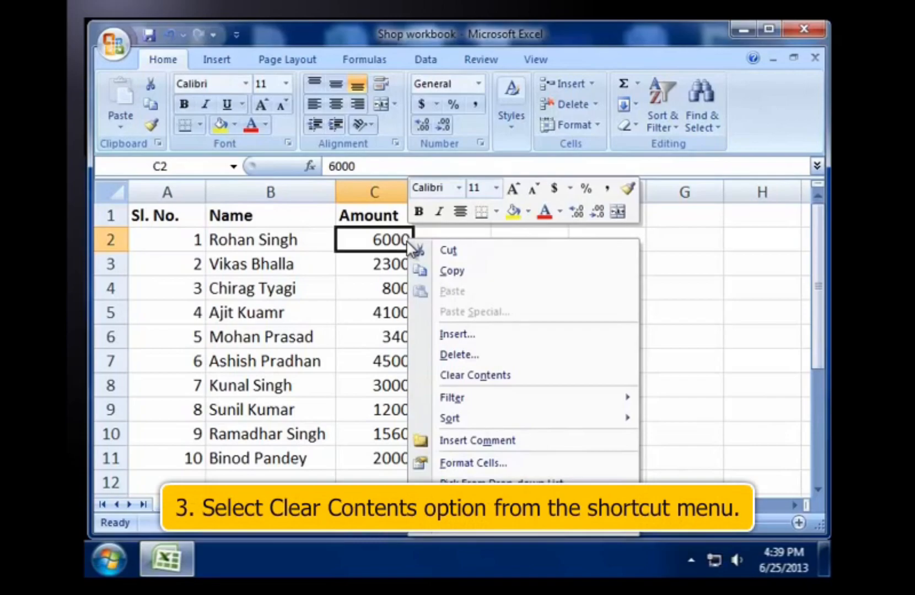
left_click(493, 376)
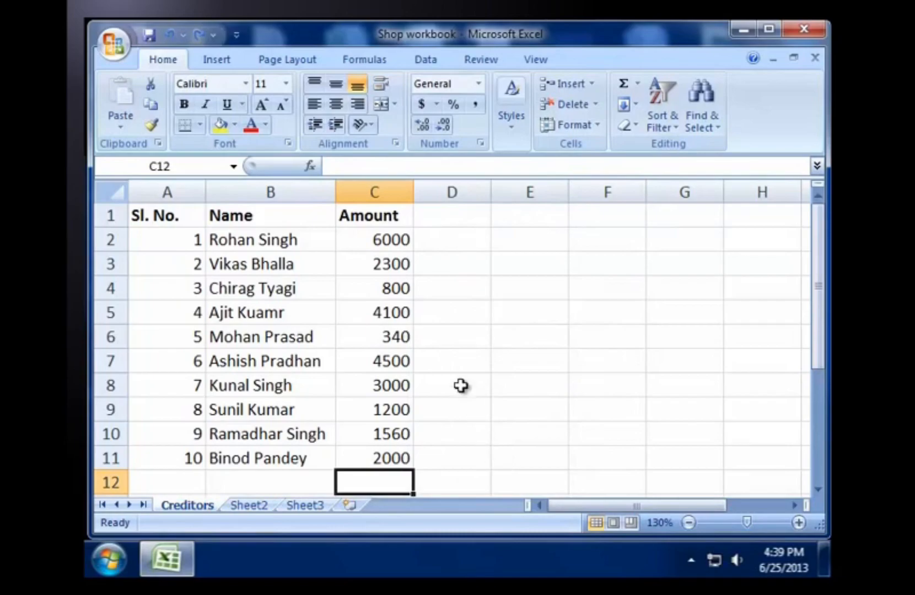
Delete the amount in cell C2, undo the deletion, and select cell C12.
left_click(406, 240)
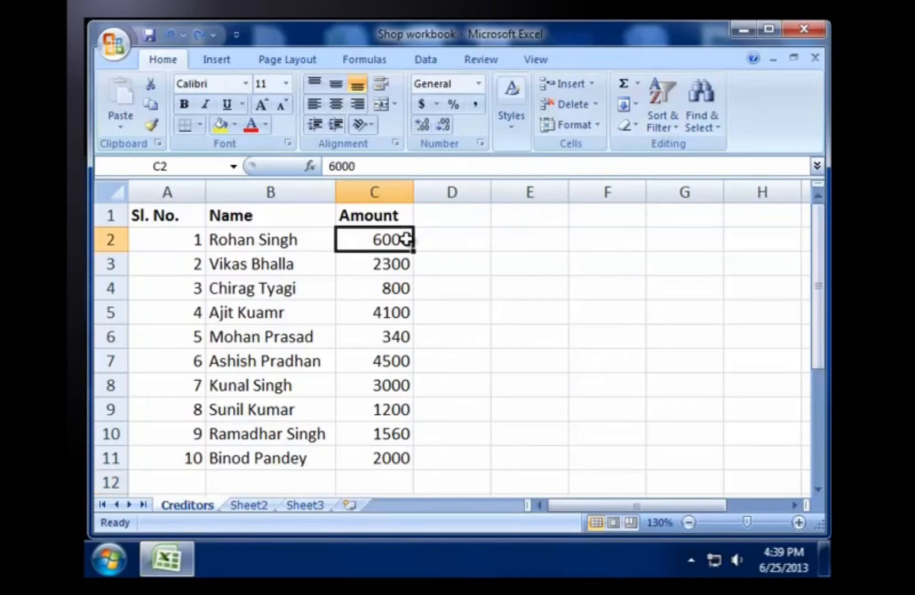
key("Delete")
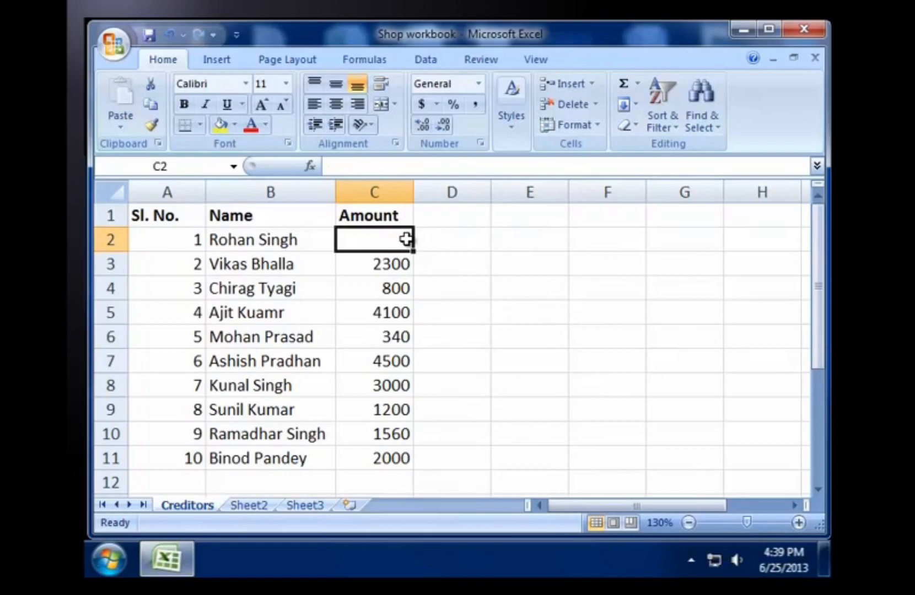
key("ctrl+z")
left_click(406, 485)
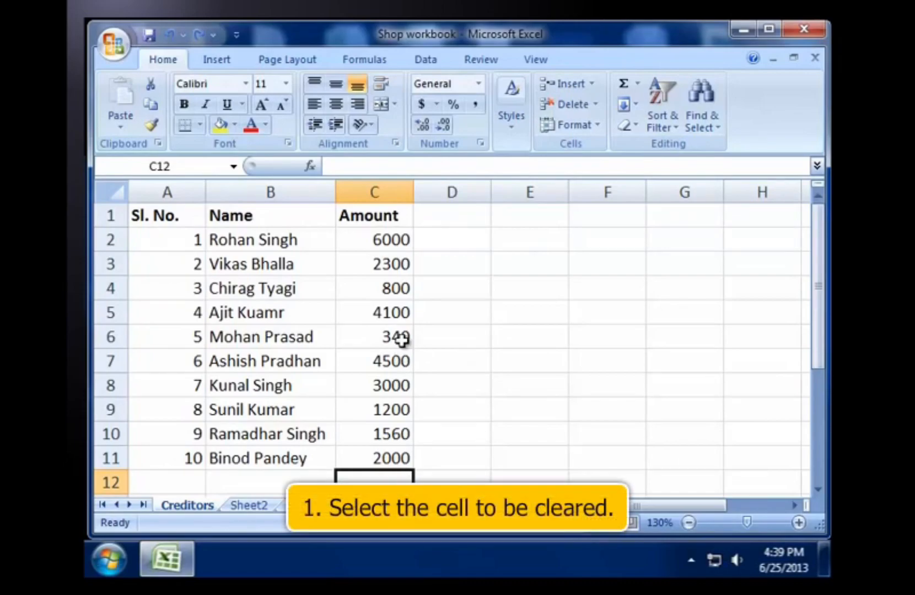
Clear the amount in cell C2 with the Clear Contents command, leaving out formats and comments.
left_click(395, 241)
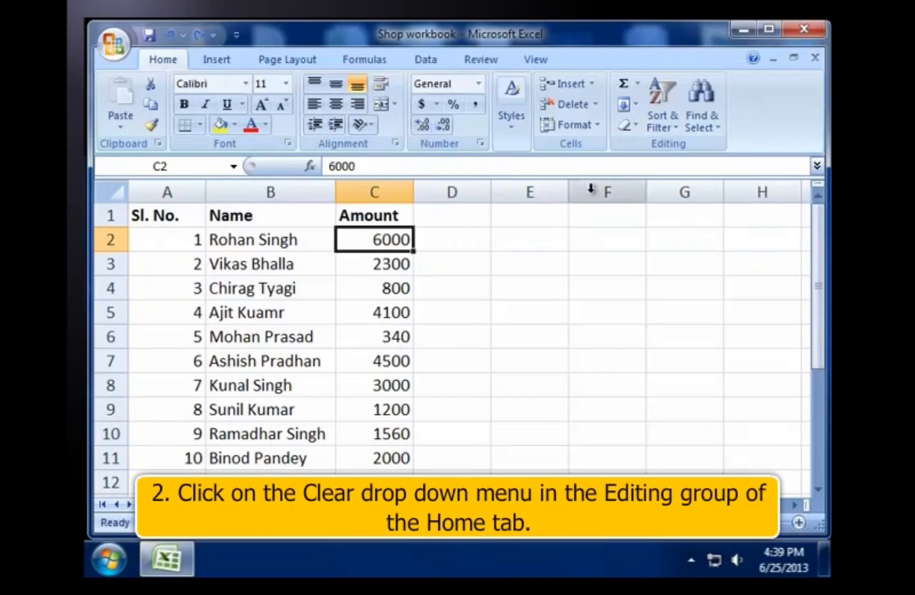
left_click(636, 126)
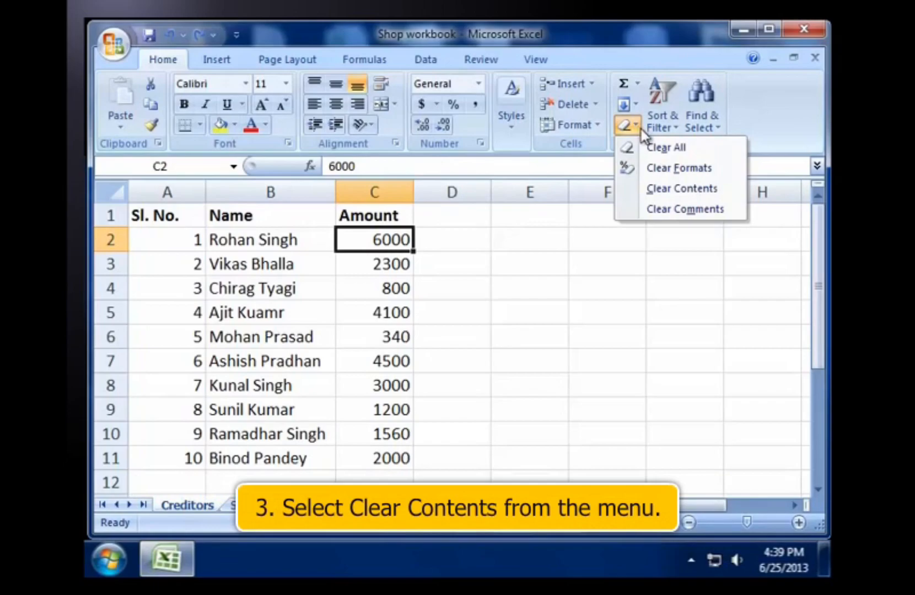
left_click(664, 190)
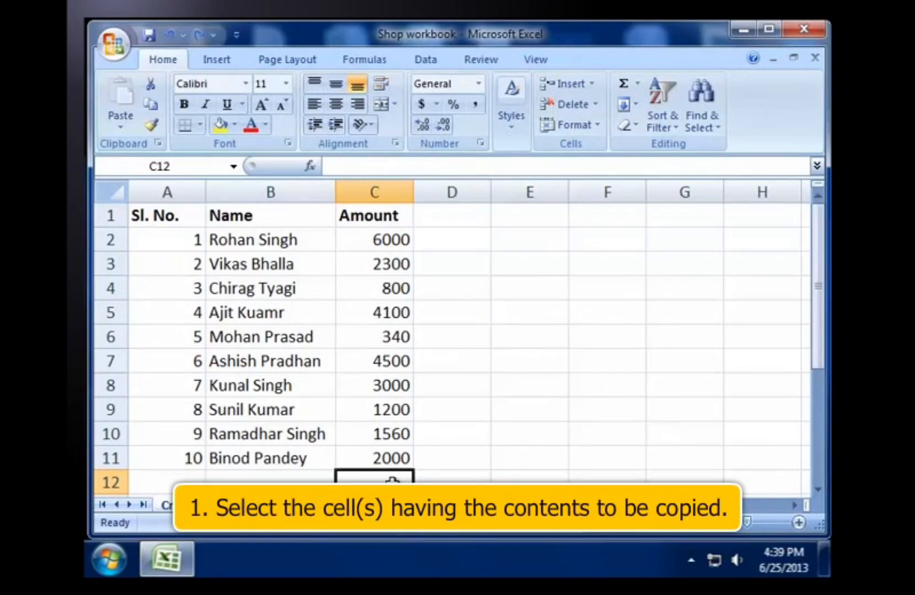
Copy the Amount column range C1:C11 and paste it into D1:D11.
left_click_drag(391, 219, 392, 453)
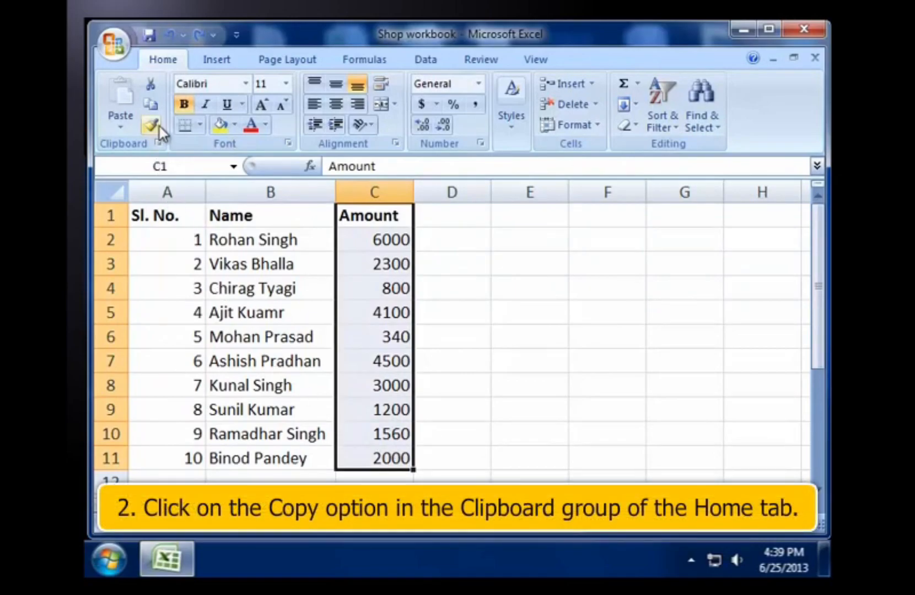
left_click(151, 104)
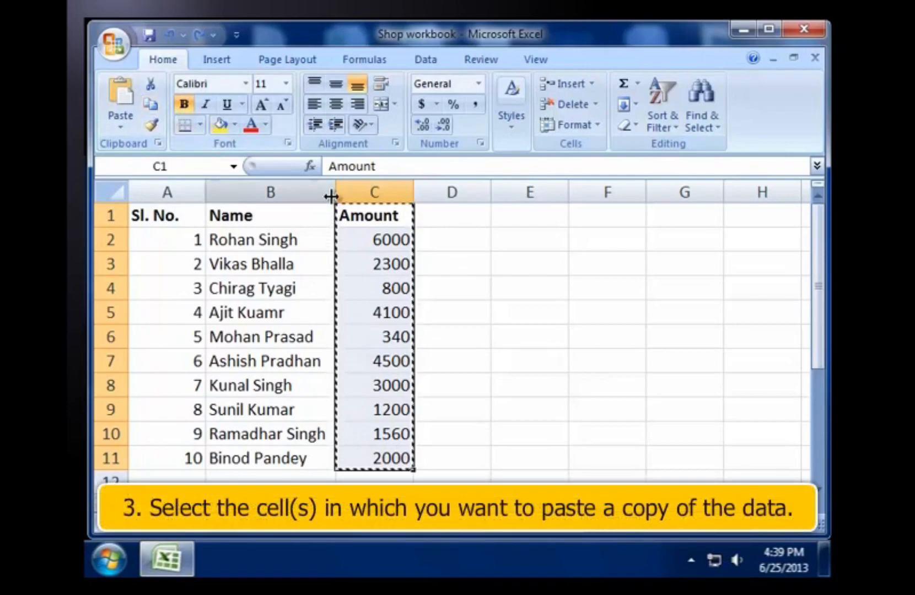
left_click_drag(476, 213, 457, 453)
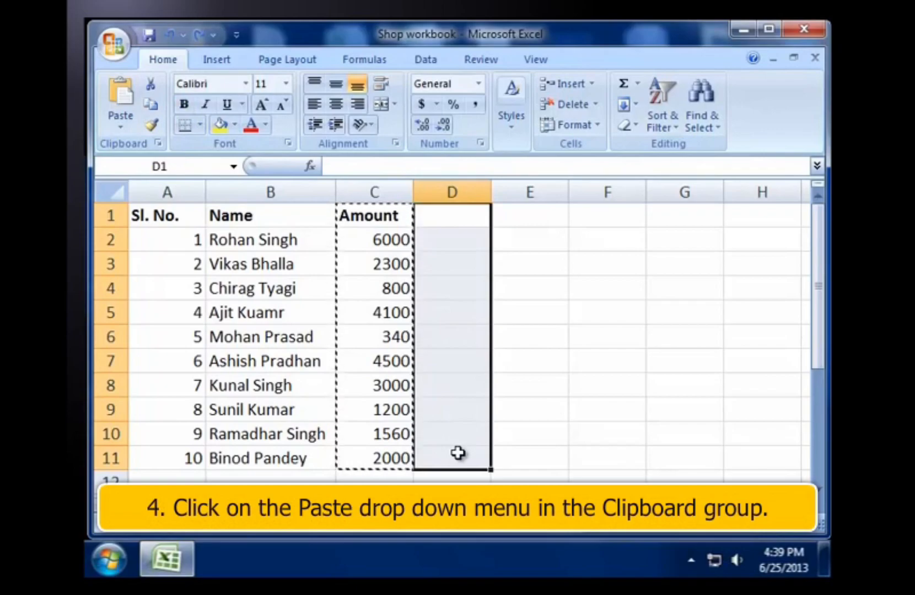
left_click(117, 126)
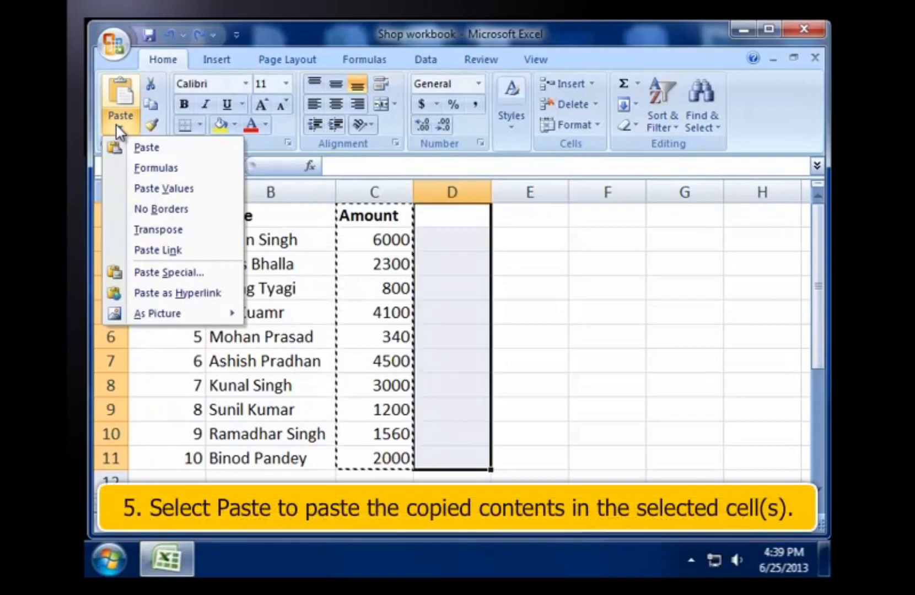
left_click(150, 146)
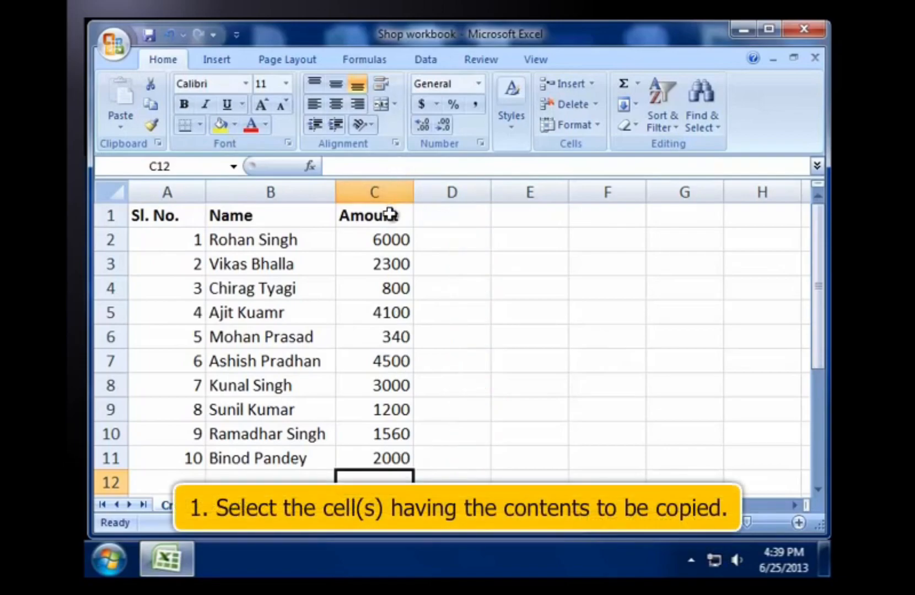
Duplicate the Amount heading and values from C1:C11 into D1:D11, and end copy mode.
left_click_drag(386, 214, 408, 459)
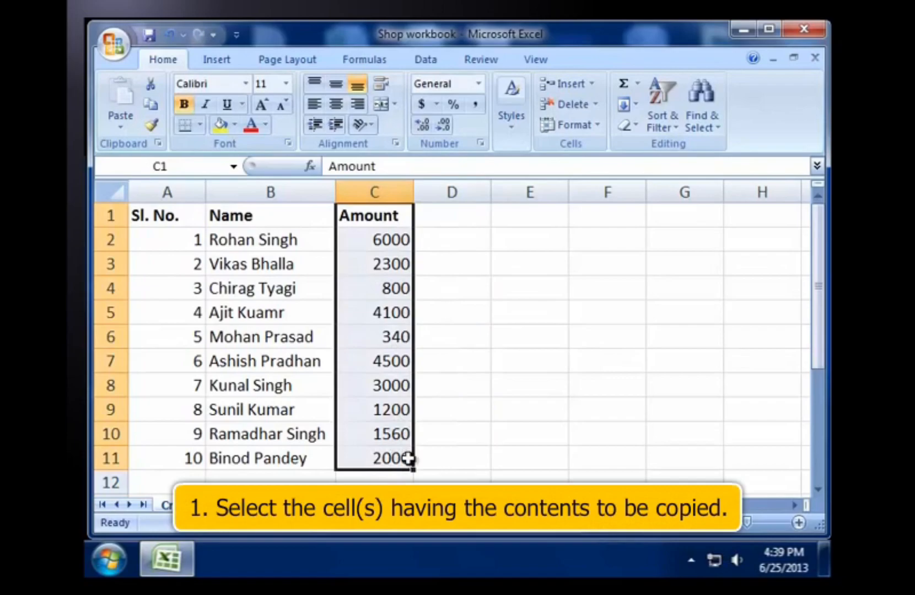
right_click(409, 459)
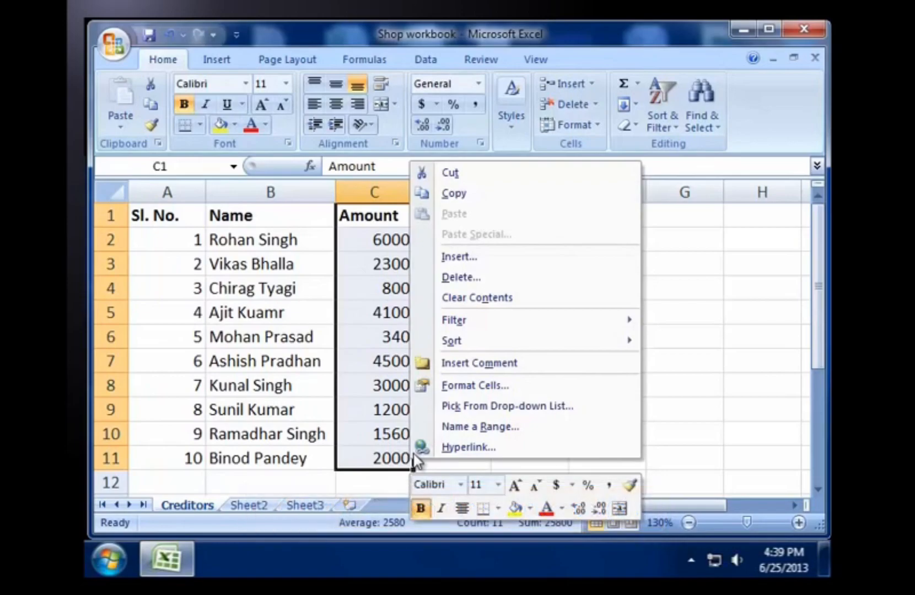
left_click(486, 194)
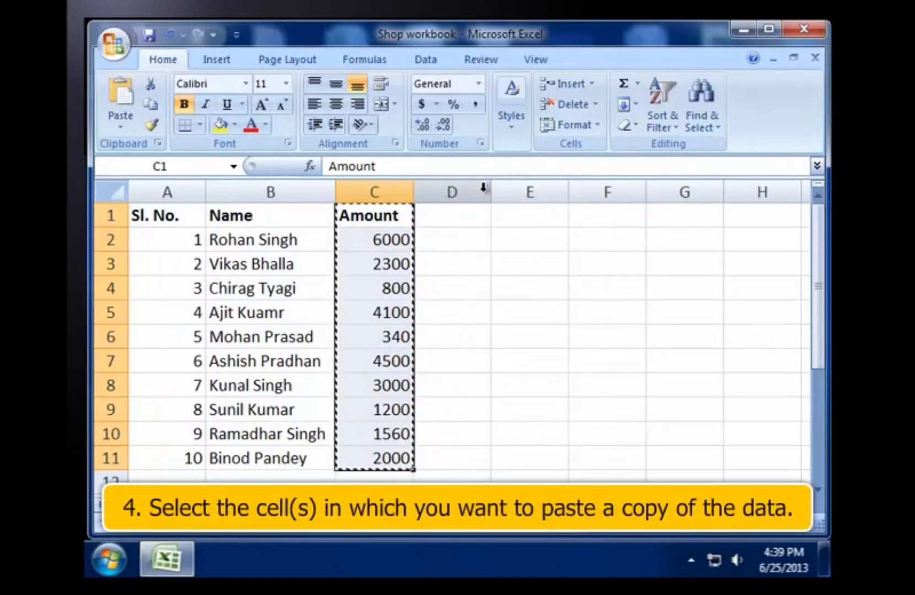
left_click_drag(476, 214, 475, 455)
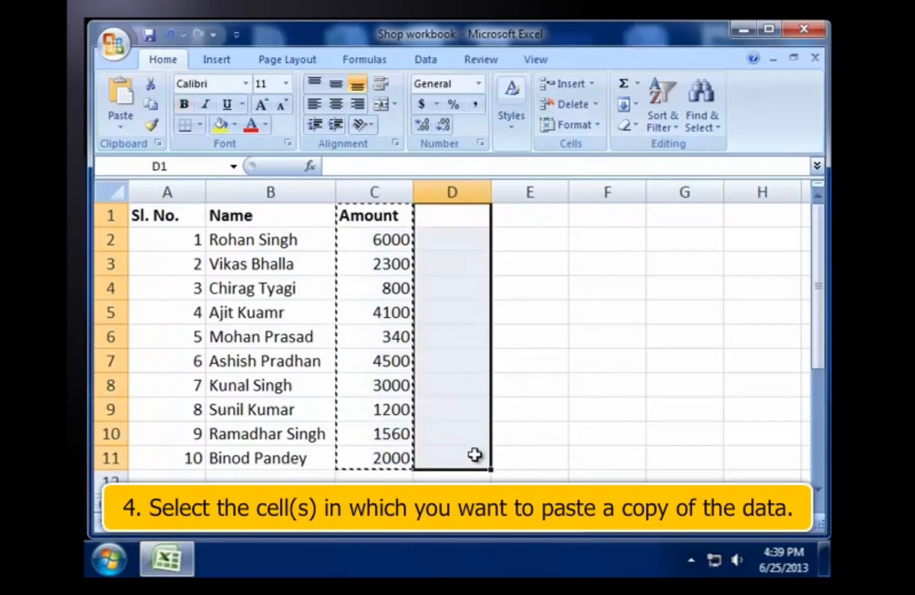
right_click(485, 215)
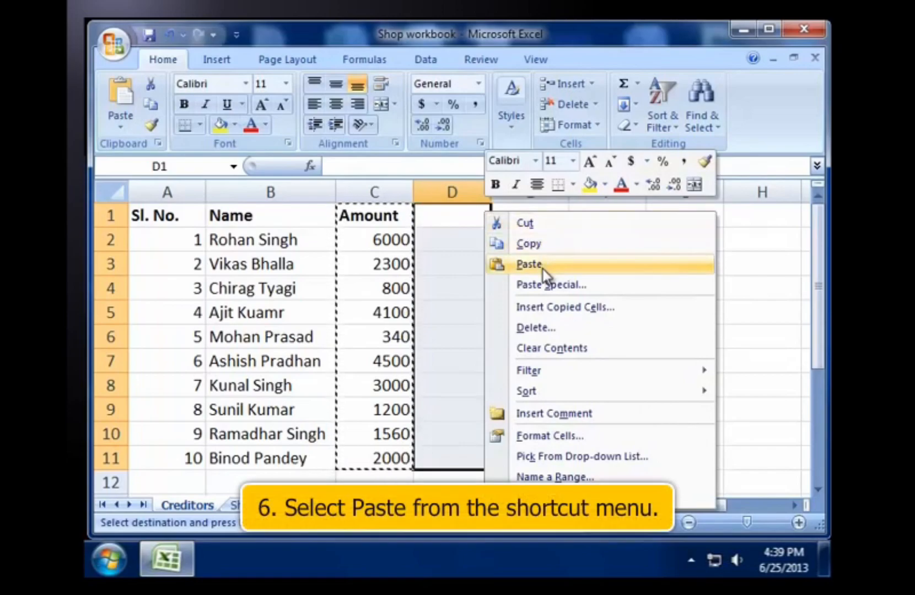
left_click(528, 264)
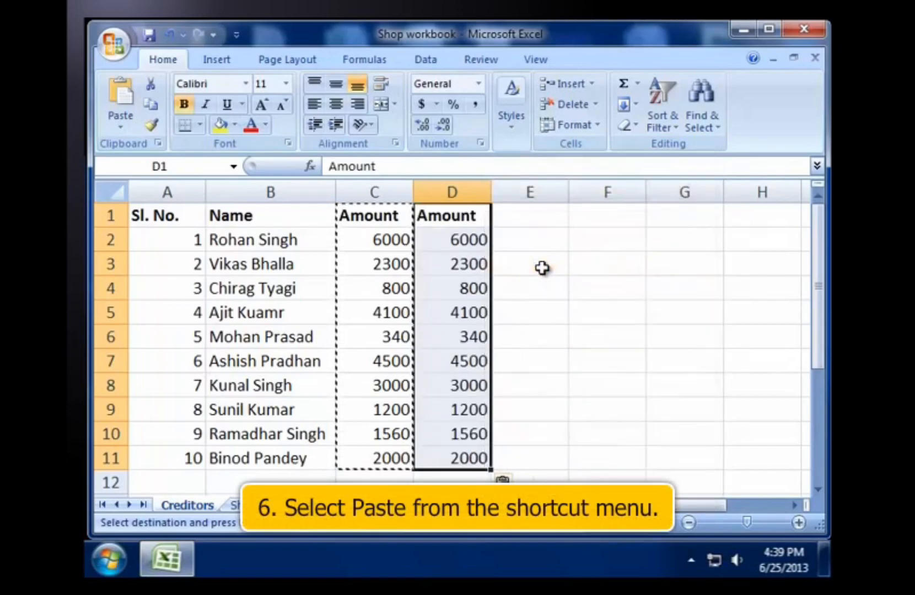
key("Escape")
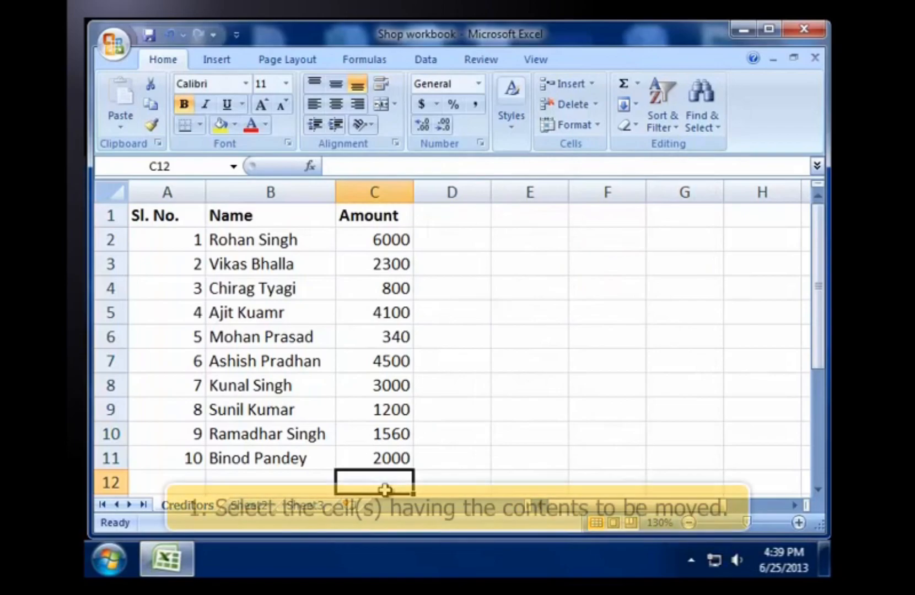
Move the Amount column range C1:C11 to D1:D11 by cutting and pasting it.
left_click_drag(371, 214, 385, 455)
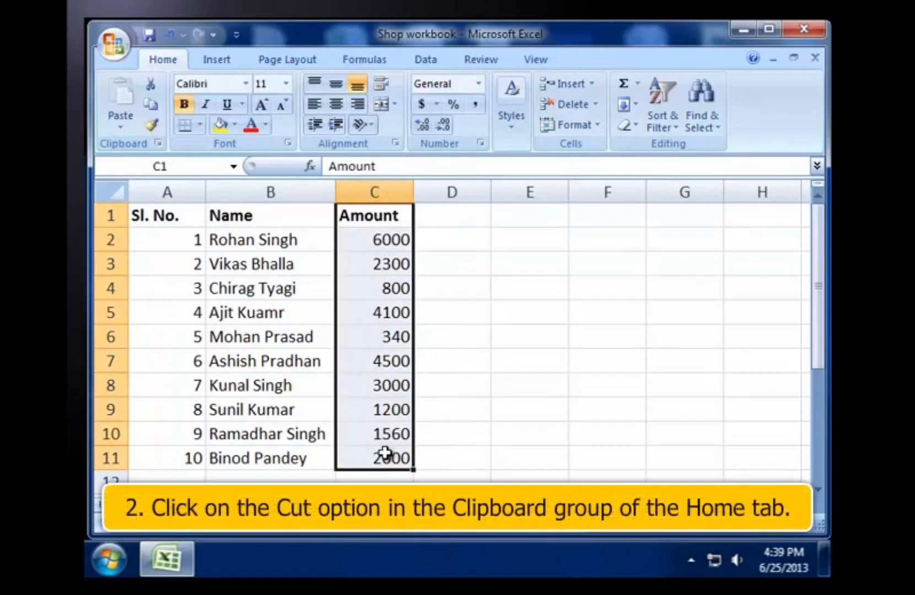
left_click(153, 88)
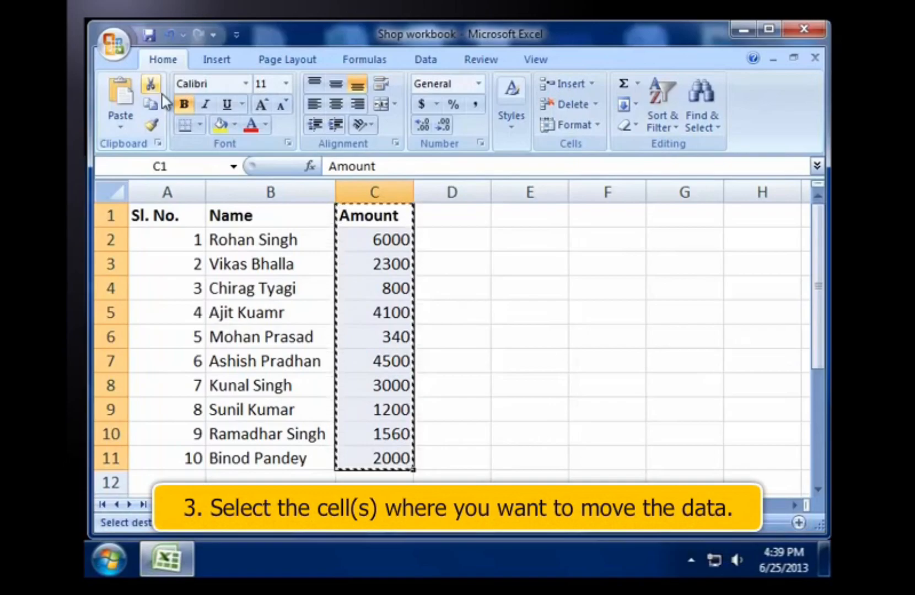
left_click_drag(480, 215, 476, 458)
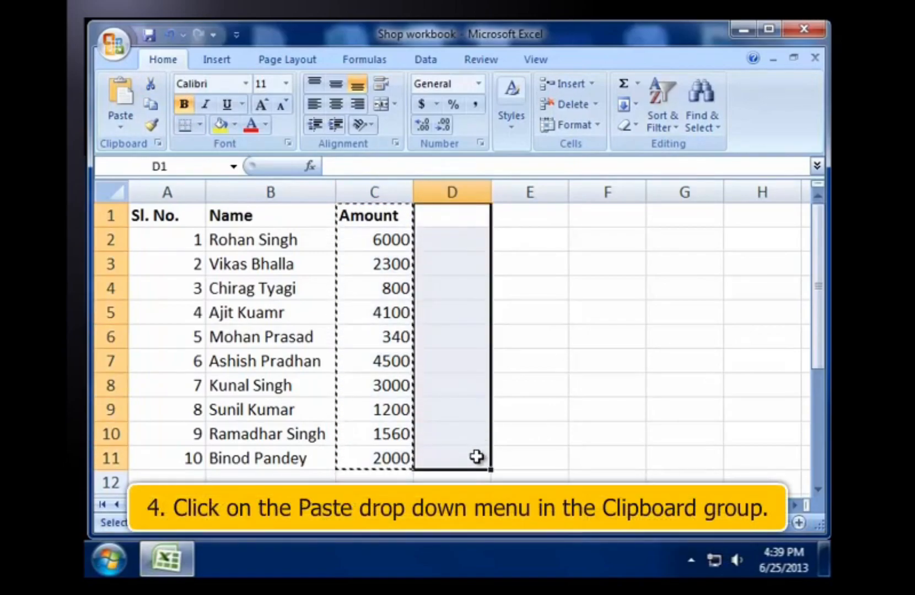
left_click(120, 128)
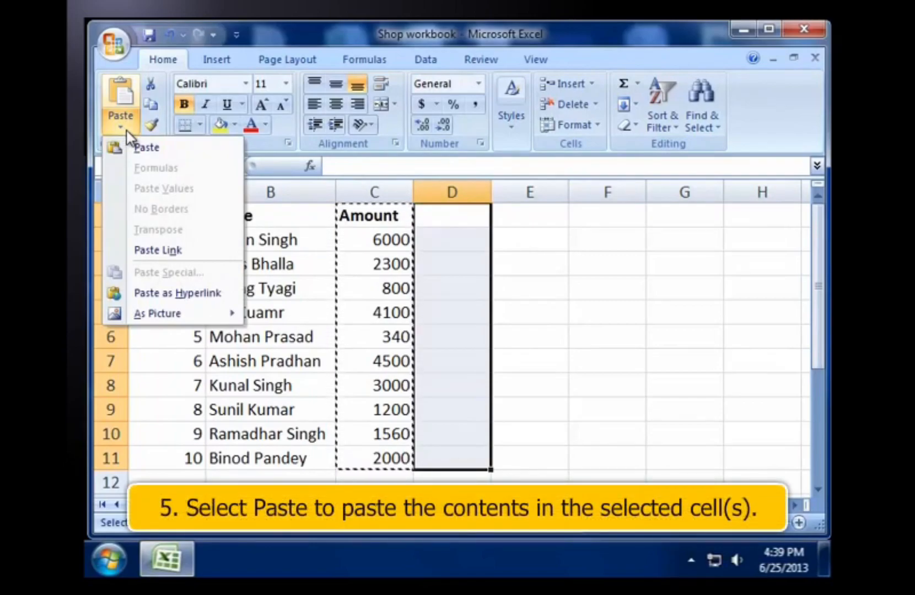
left_click(146, 147)
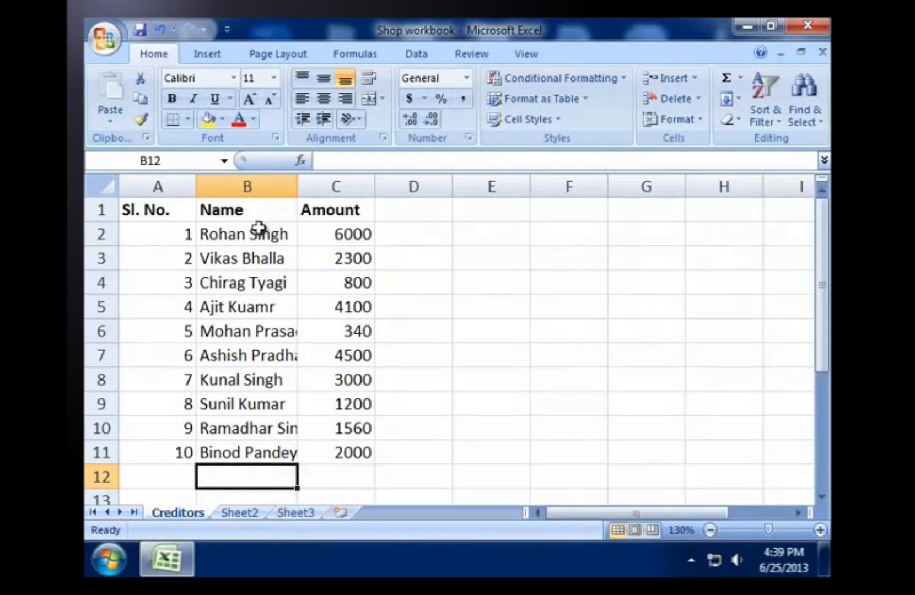
Set the width of the Name column B to 15, then undo the width change and select cell D5.
left_click(268, 186)
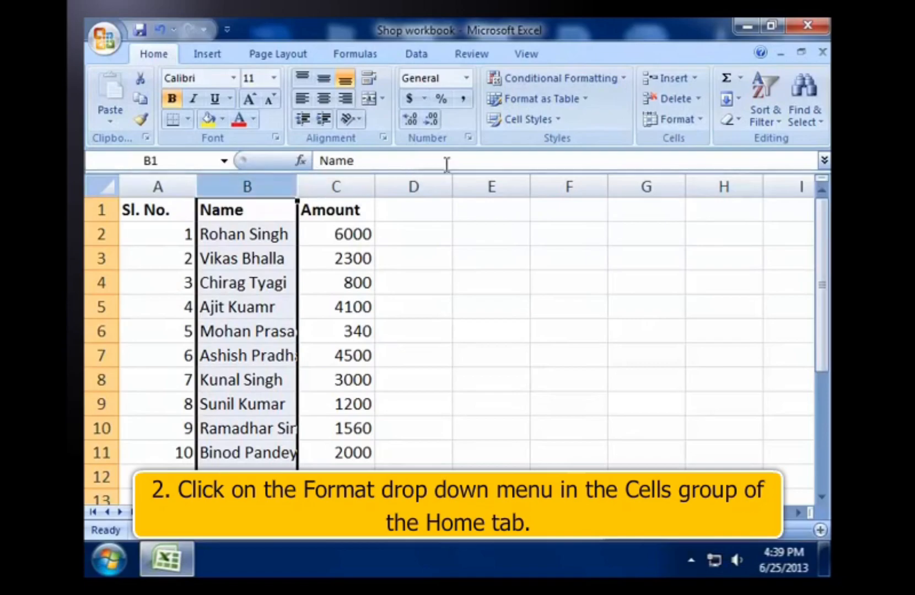
left_click(700, 120)
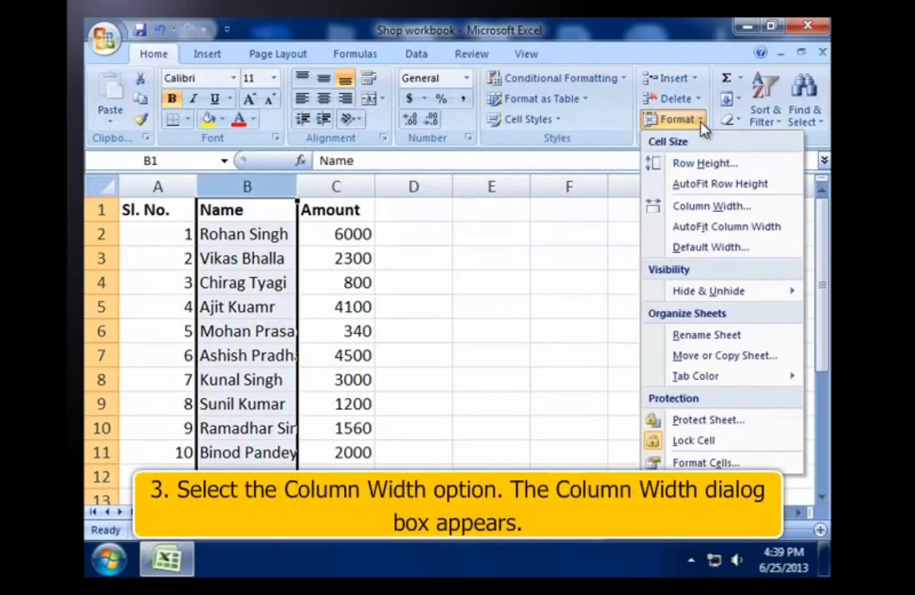
left_click(690, 208)
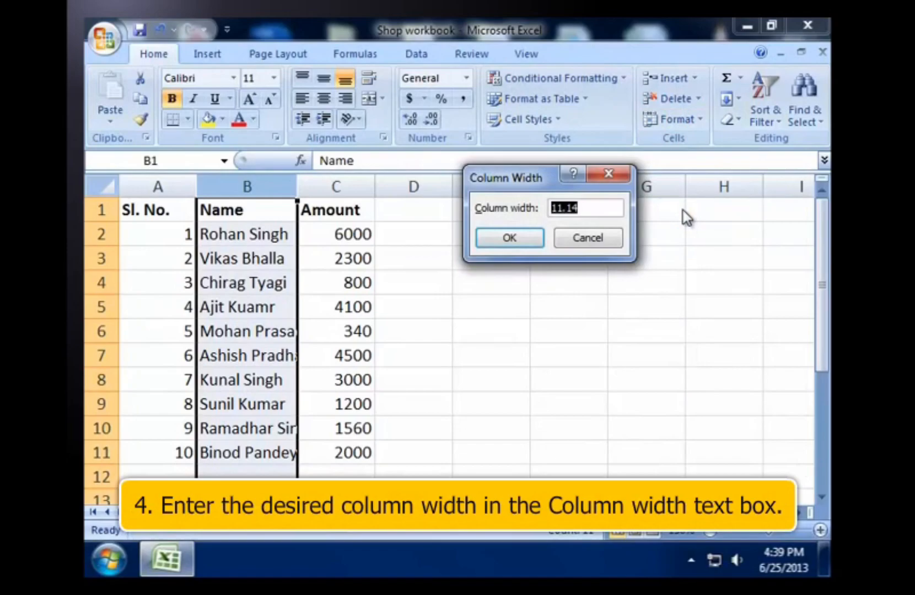
type("15")
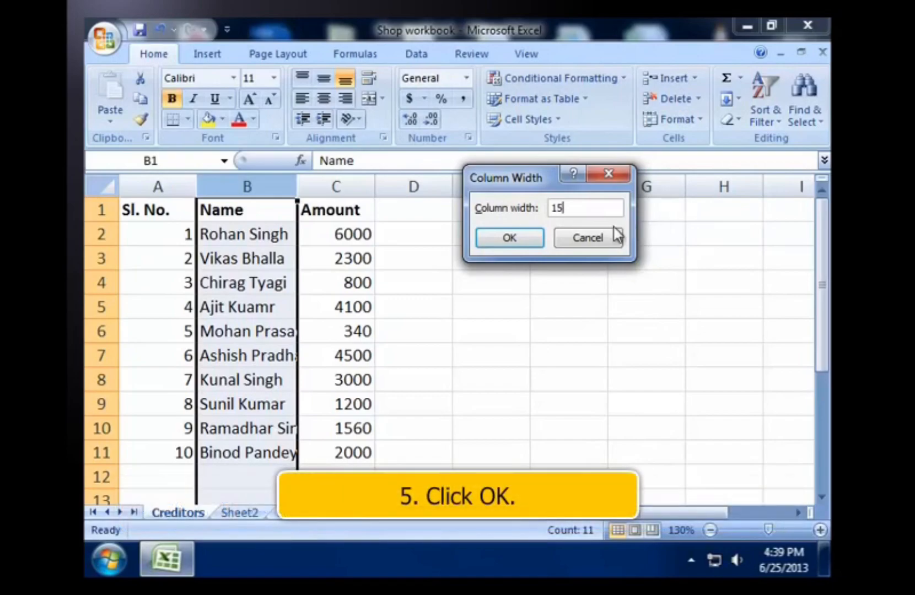
left_click(522, 243)
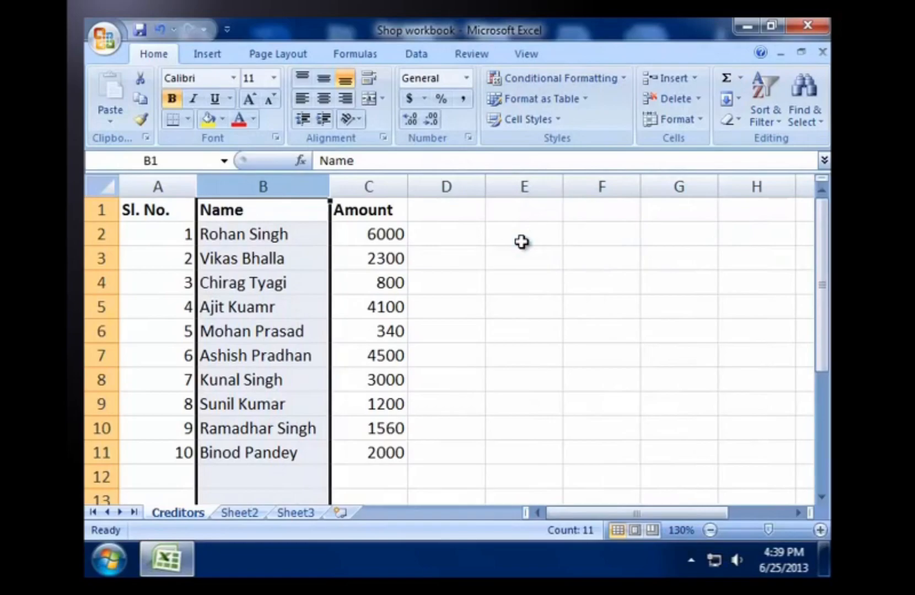
key("ctrl+z")
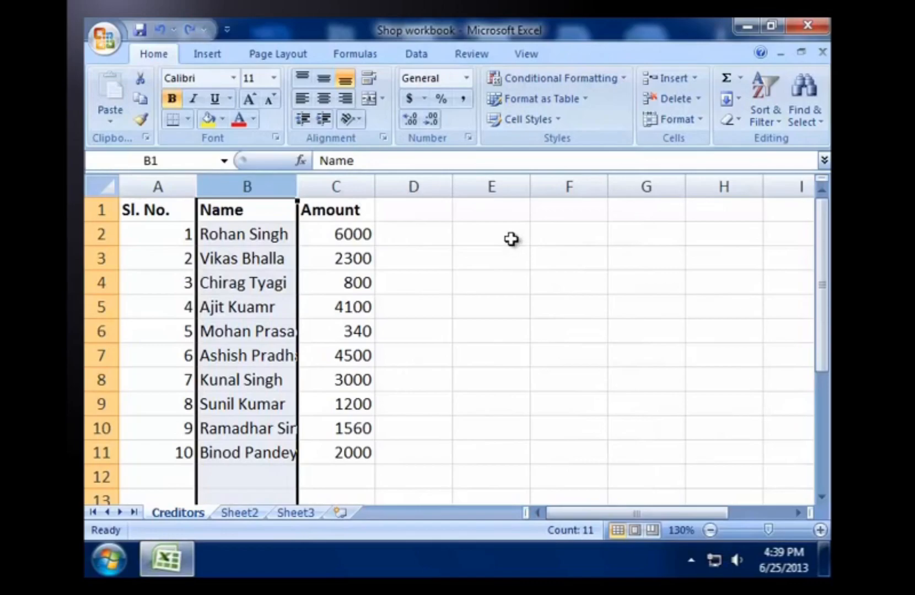
left_click(398, 308)
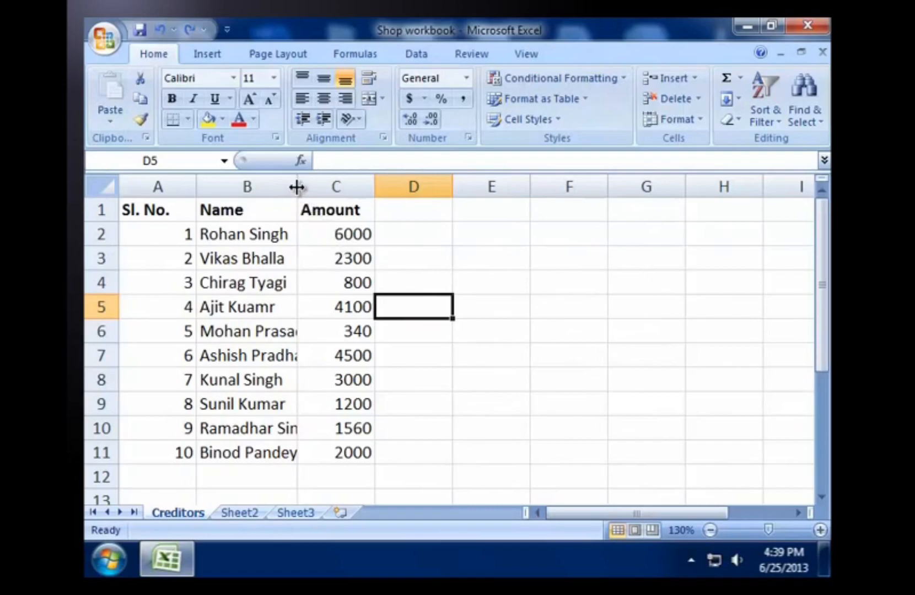
Widen column B manually until the longest name fits, and select cell D8.
left_click_drag(297, 187, 331, 190)
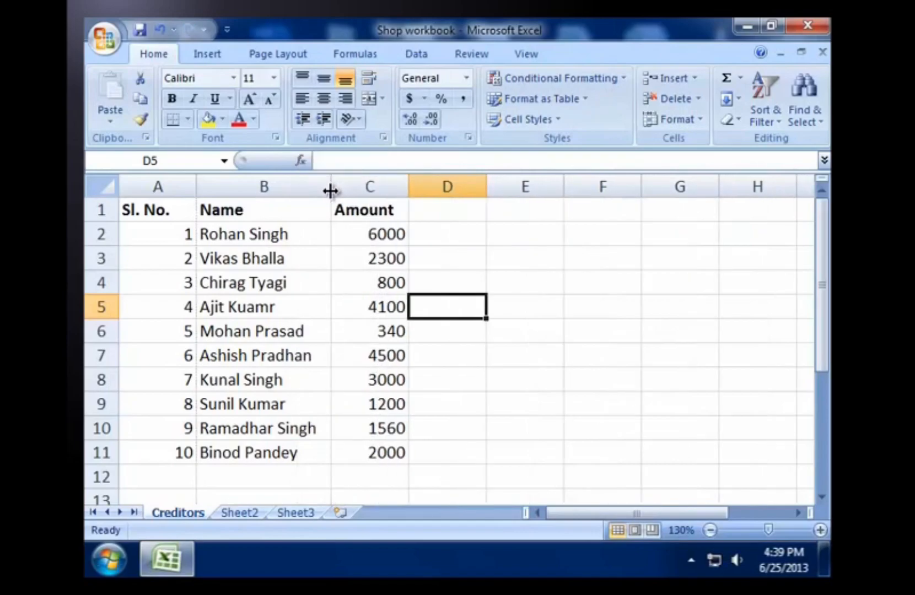
left_click(448, 386)
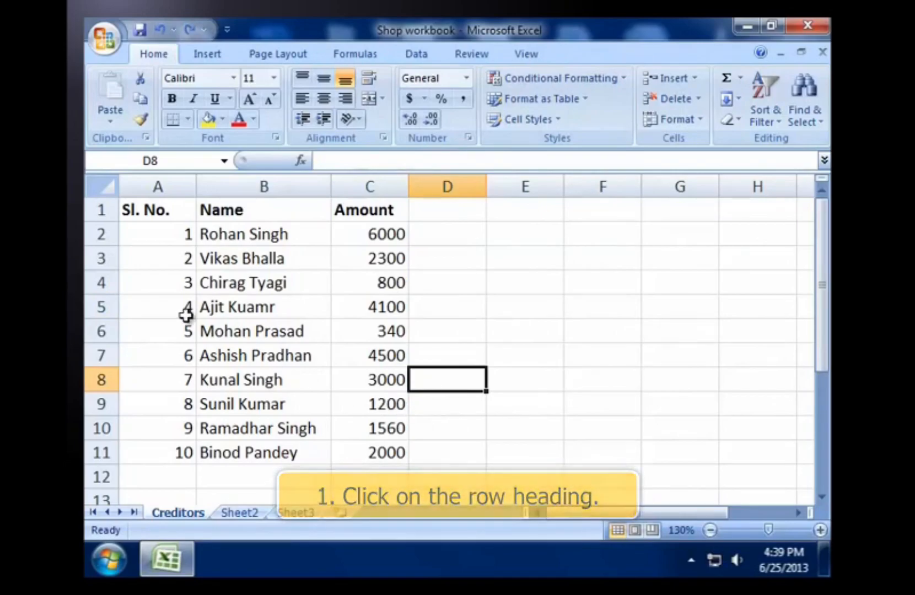
Set the height of row 2 to 20, and select an empty cell outside the data.
left_click(96, 235)
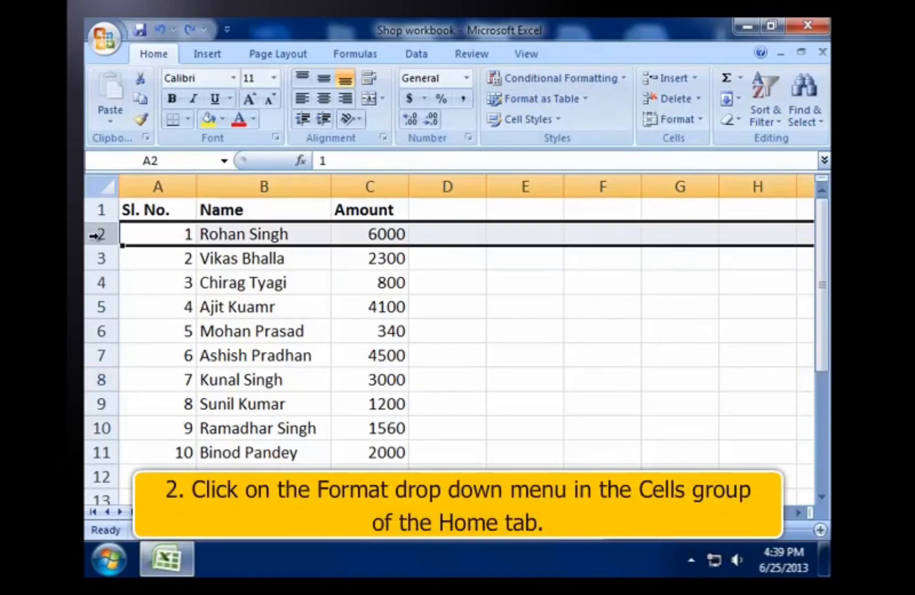
left_click(696, 120)
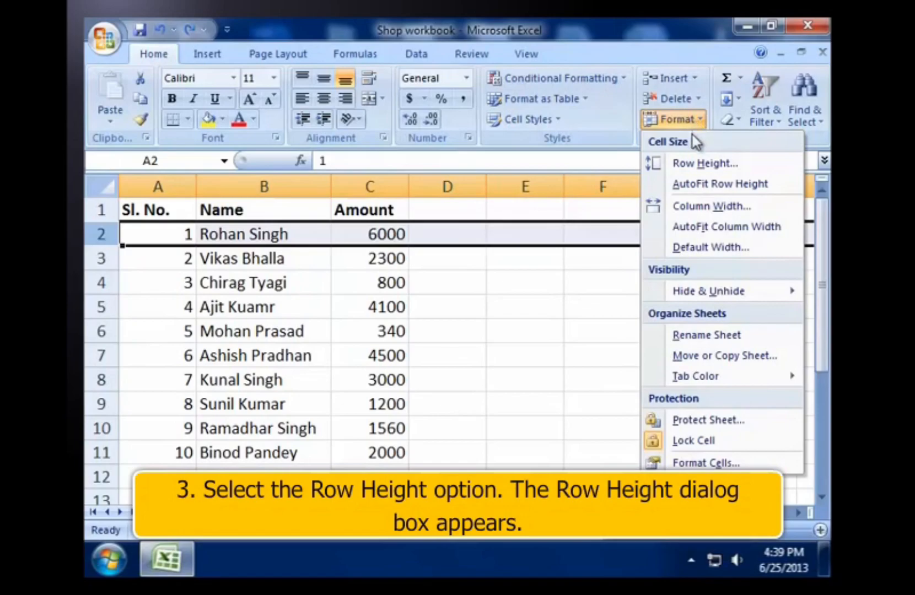
left_click(689, 163)
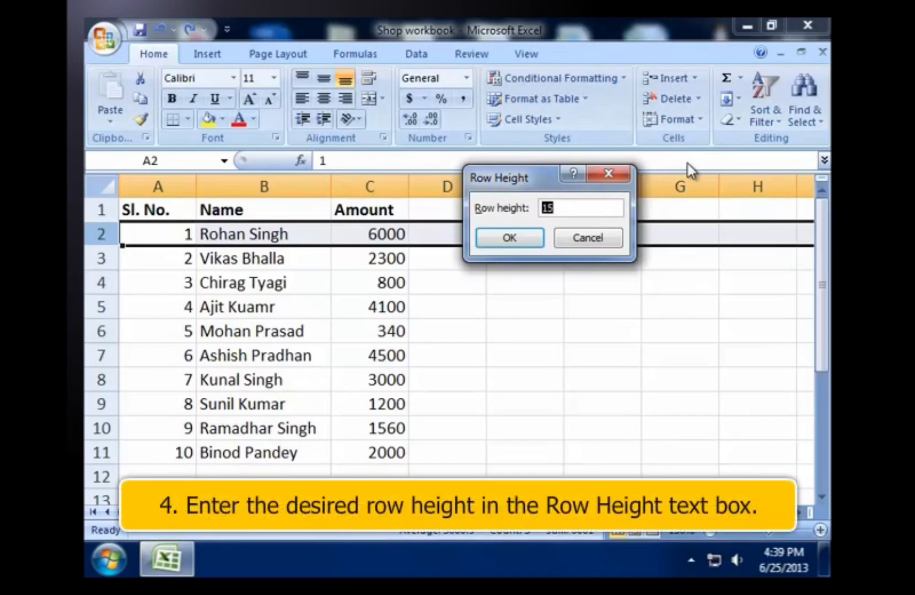
type("20")
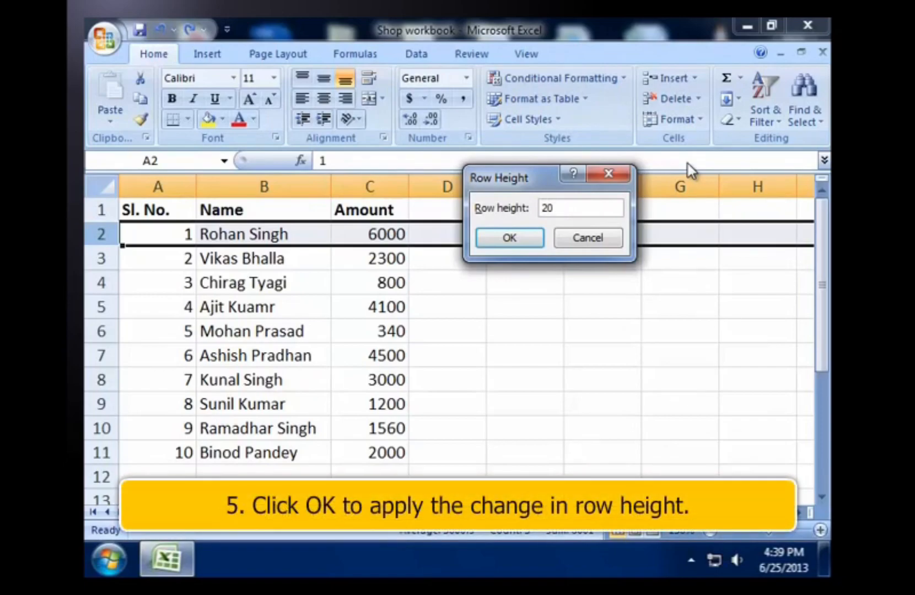
left_click(523, 241)
left_click(445, 462)
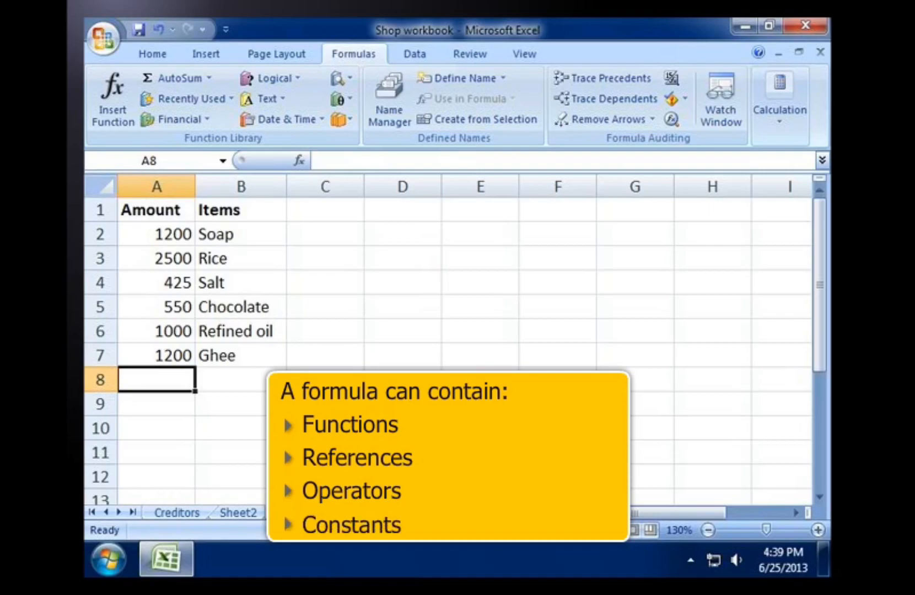
key("shift+F3")
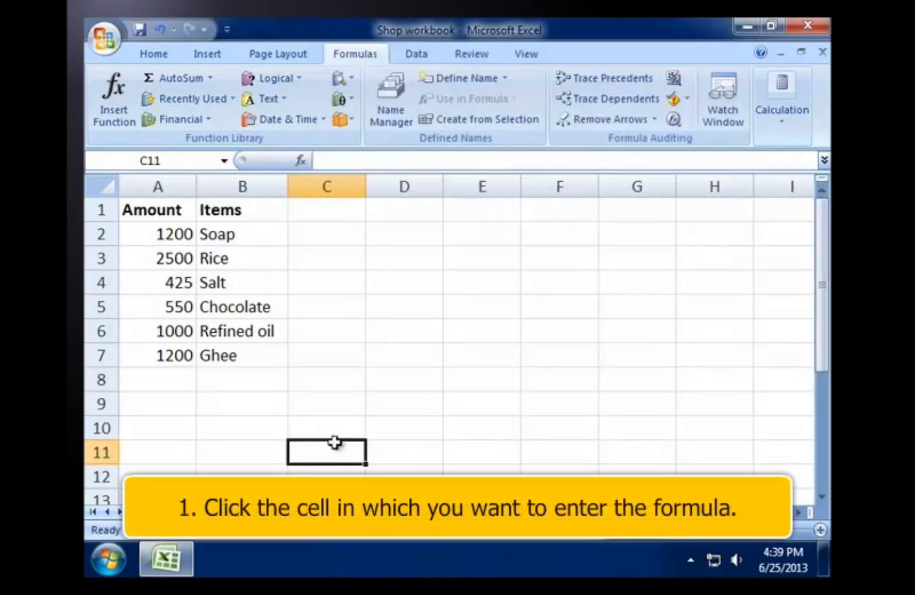
Enter the formula =1200+978 in cell D7.
left_click(406, 356)
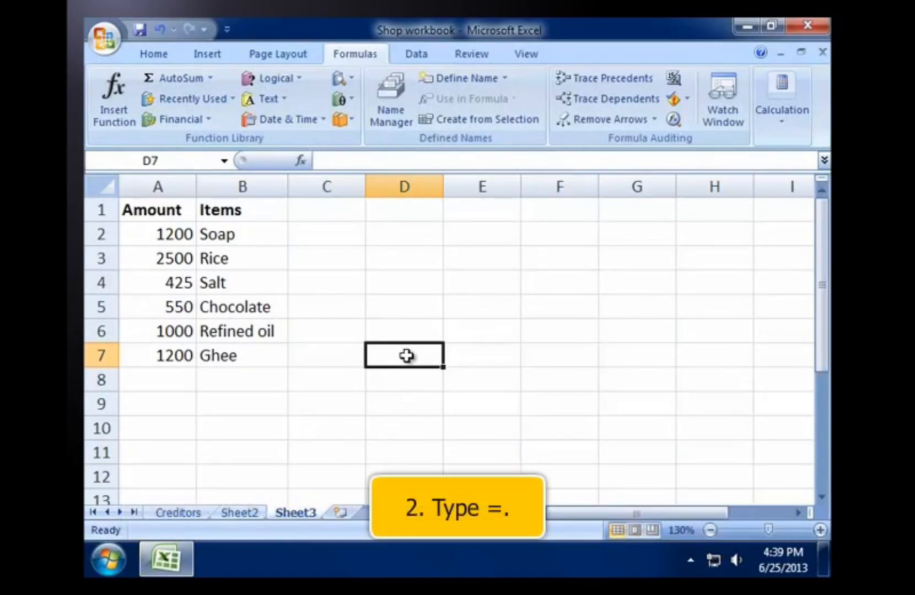
type("=")
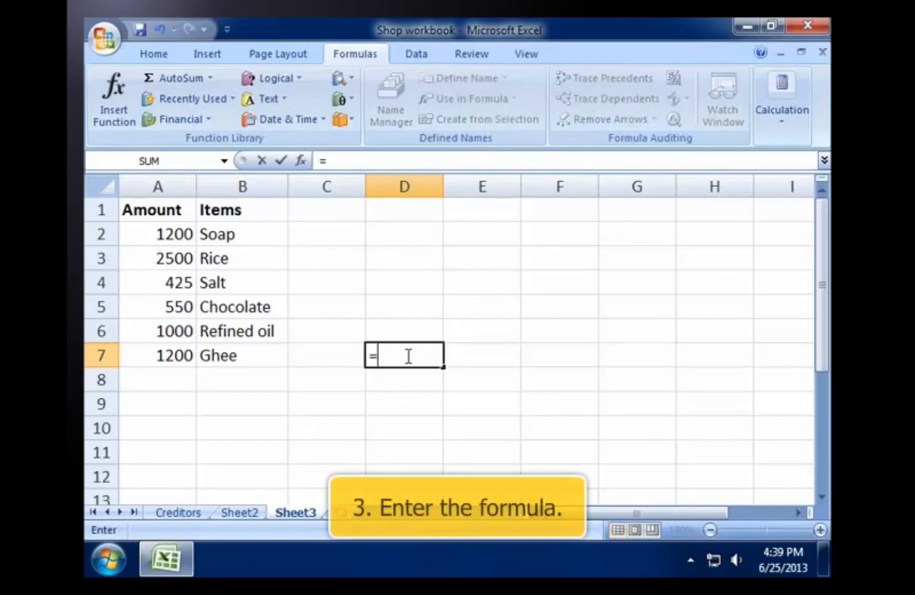
type("1")
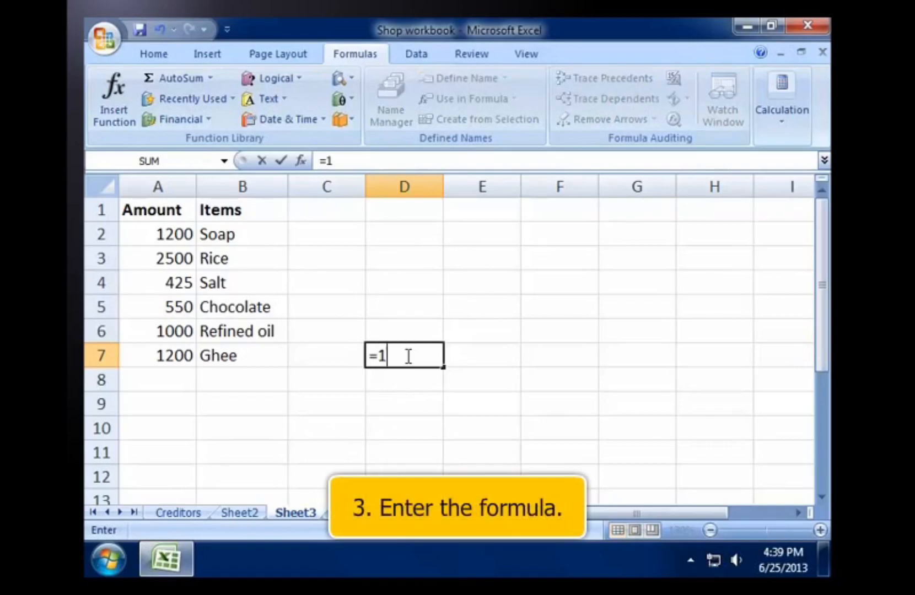
type("200+978")
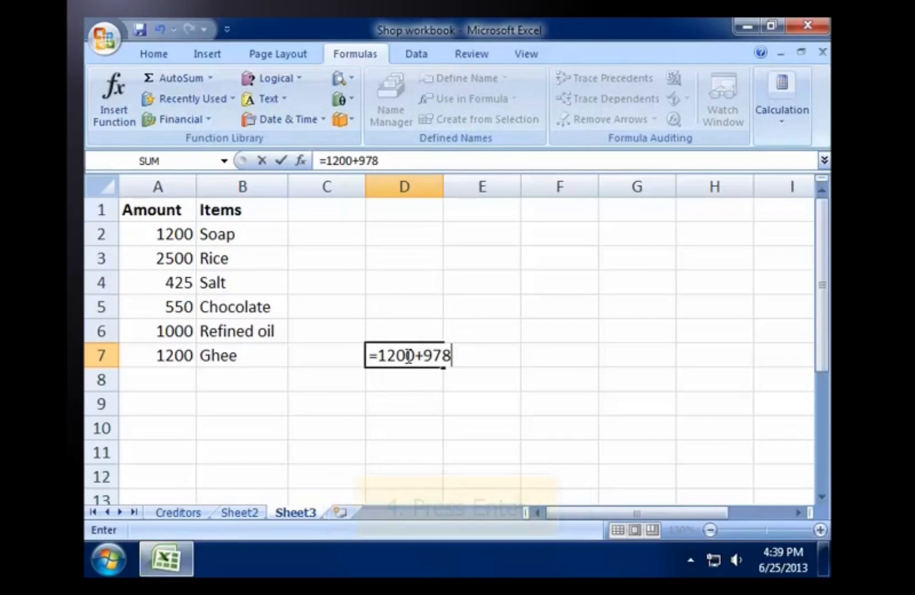
key("Return")
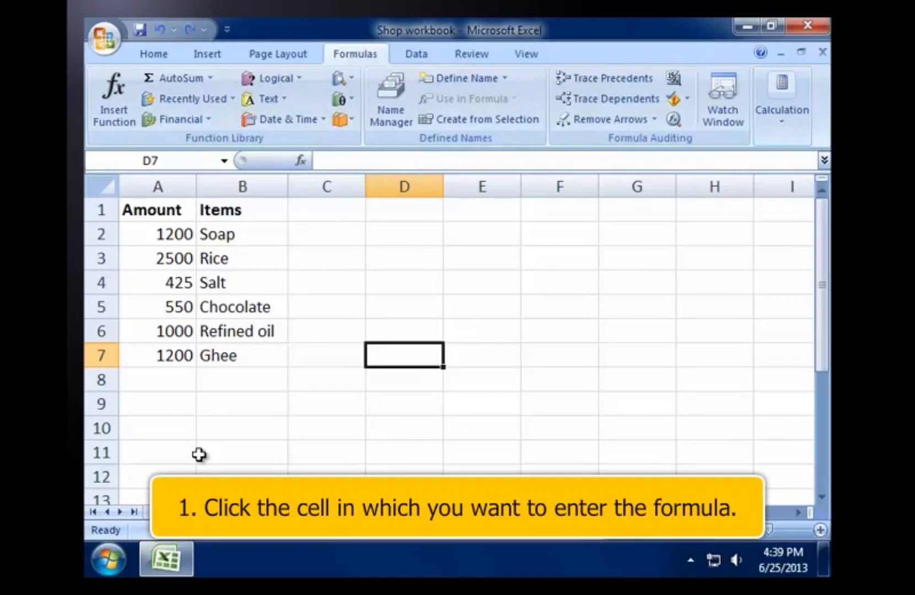
Insert the SUM function in cell A8 through Insert Function with the range A2:A7 as Number1, and select cell A11.
left_click(182, 383)
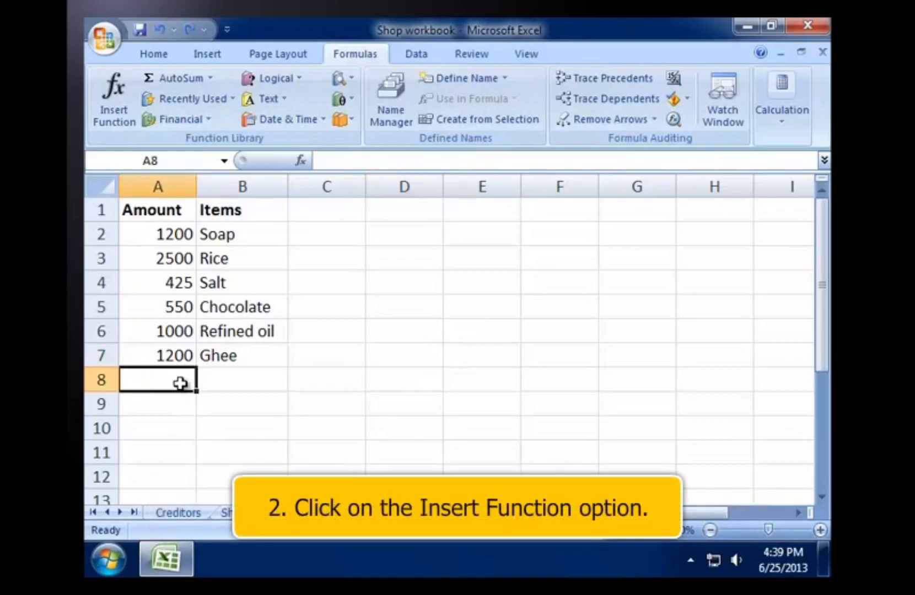
left_click(113, 119)
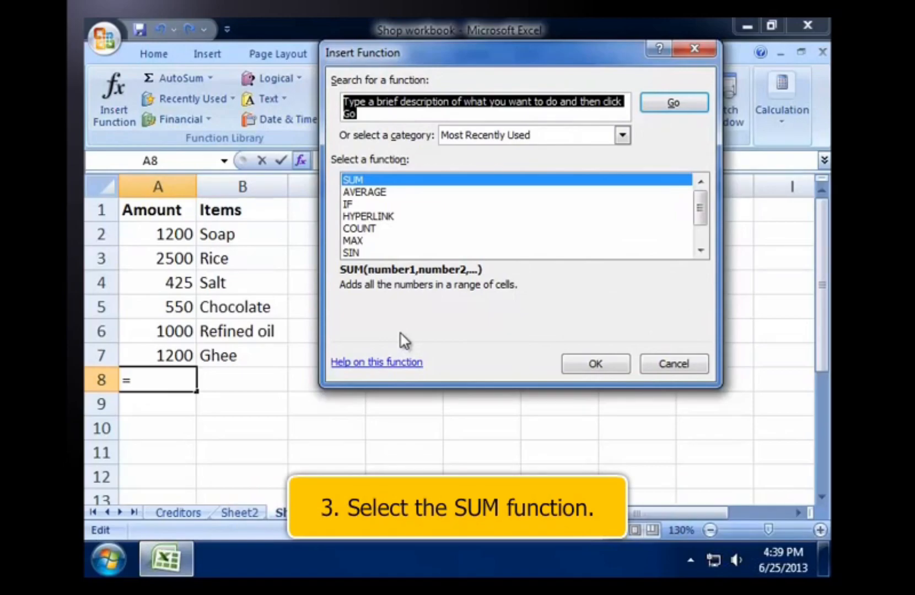
left_click(355, 181)
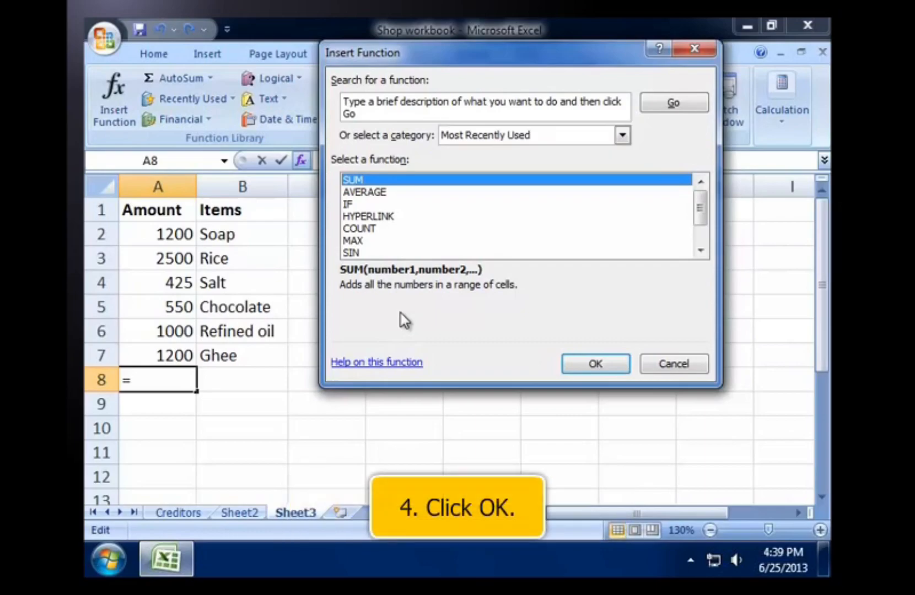
left_click(595, 364)
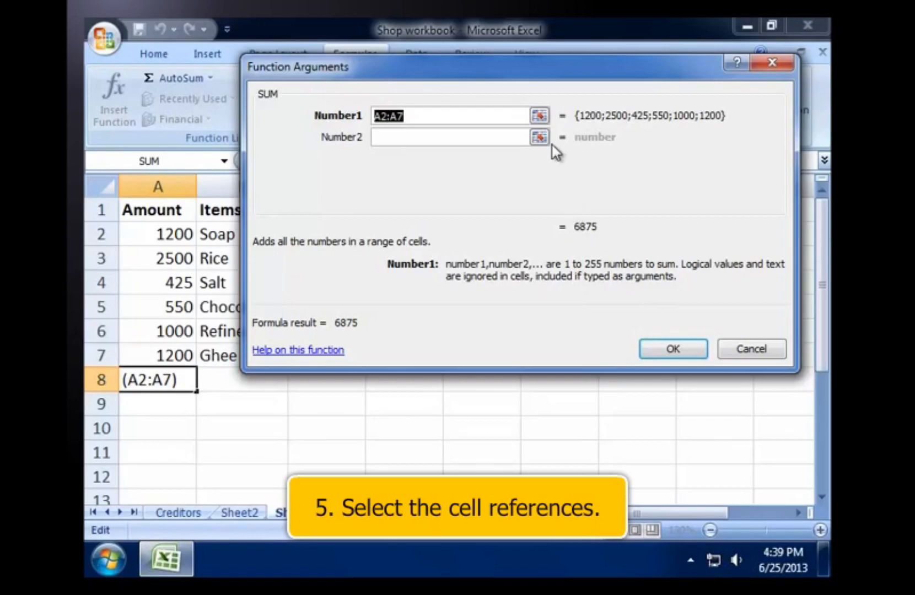
left_click(541, 118)
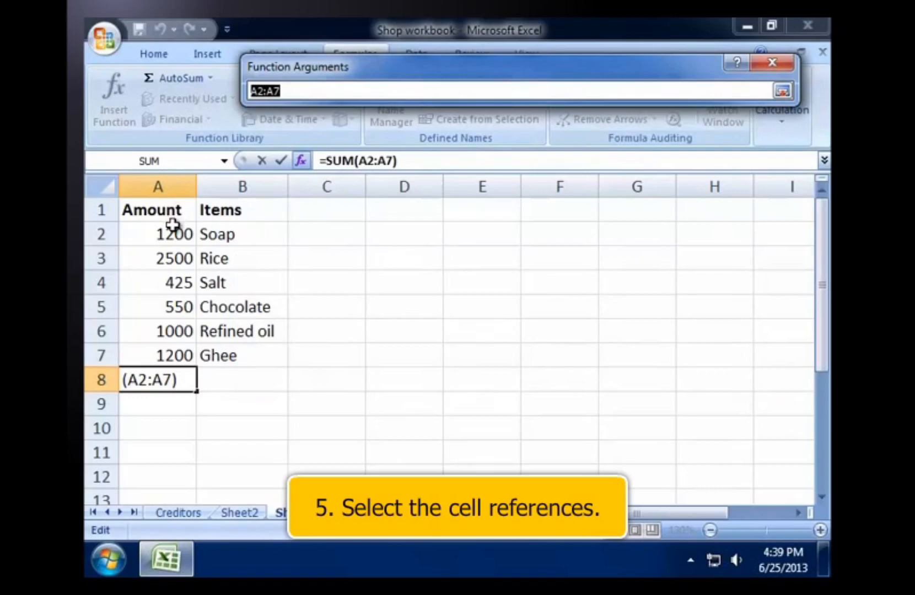
left_click_drag(172, 225, 199, 344)
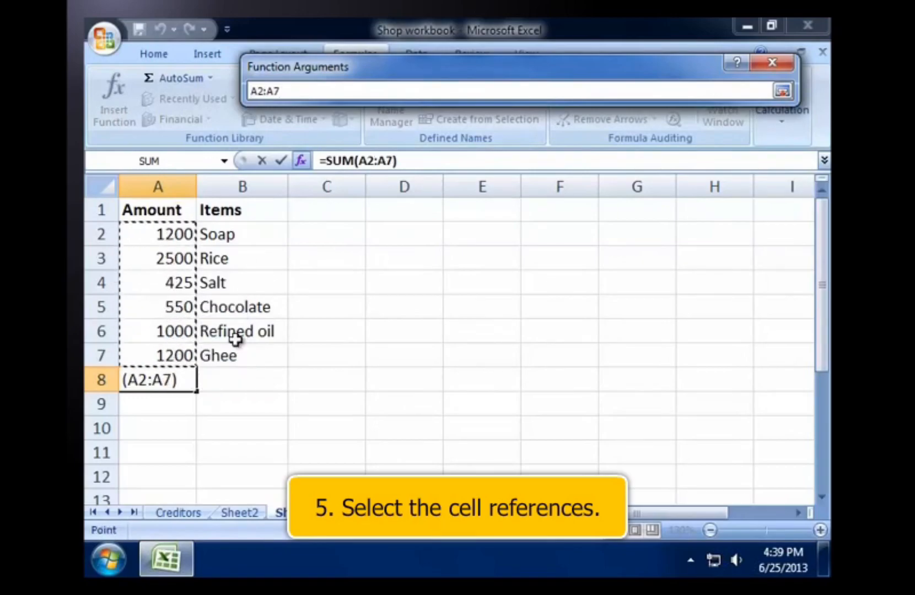
left_click(782, 91)
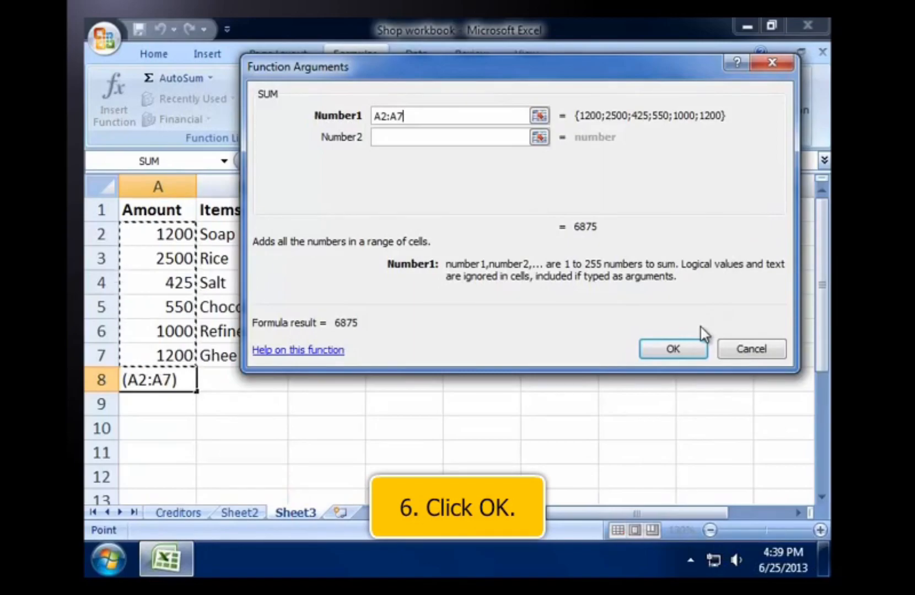
left_click(695, 352)
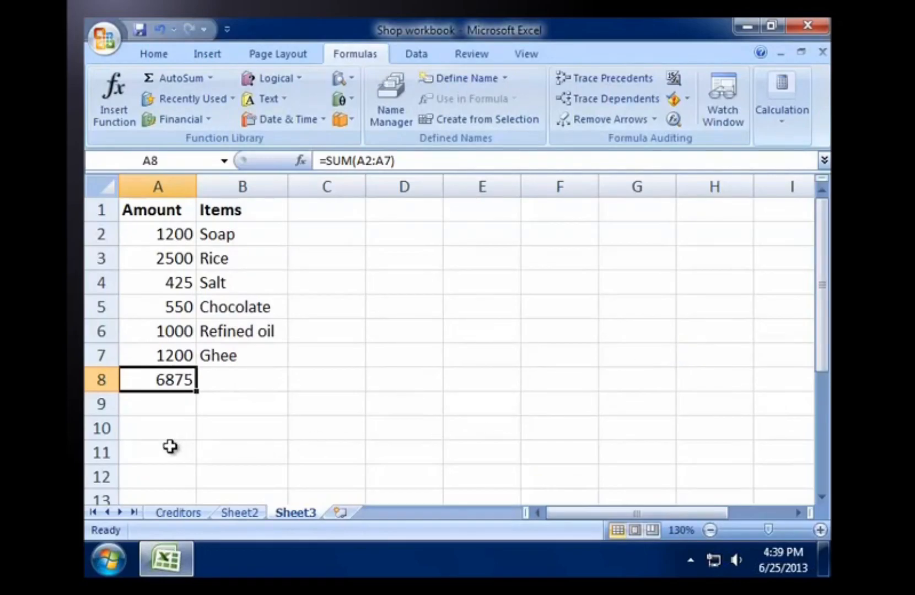
left_click(172, 452)
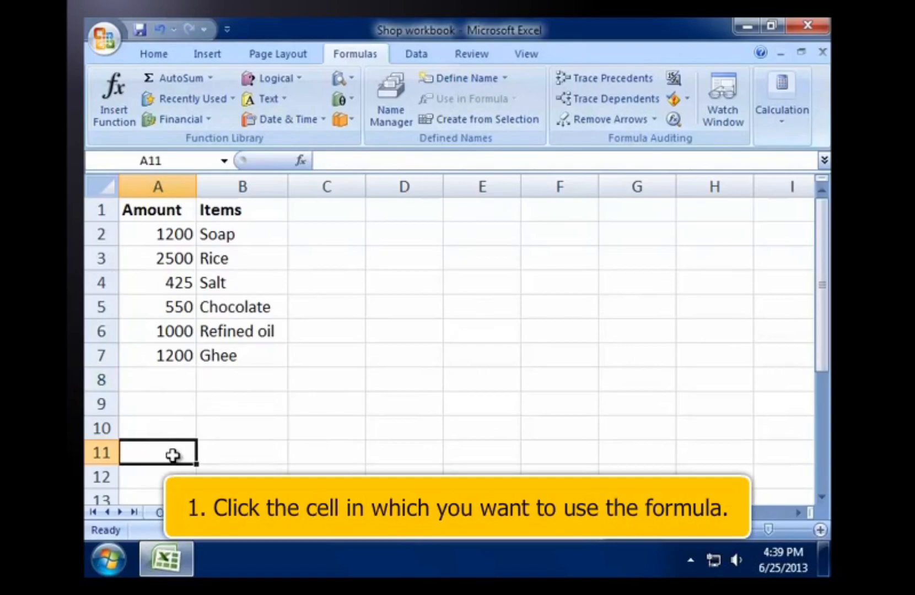
Total the amounts A2:A7 in cell A8 using the Sum function of AutoSum.
left_click(175, 377)
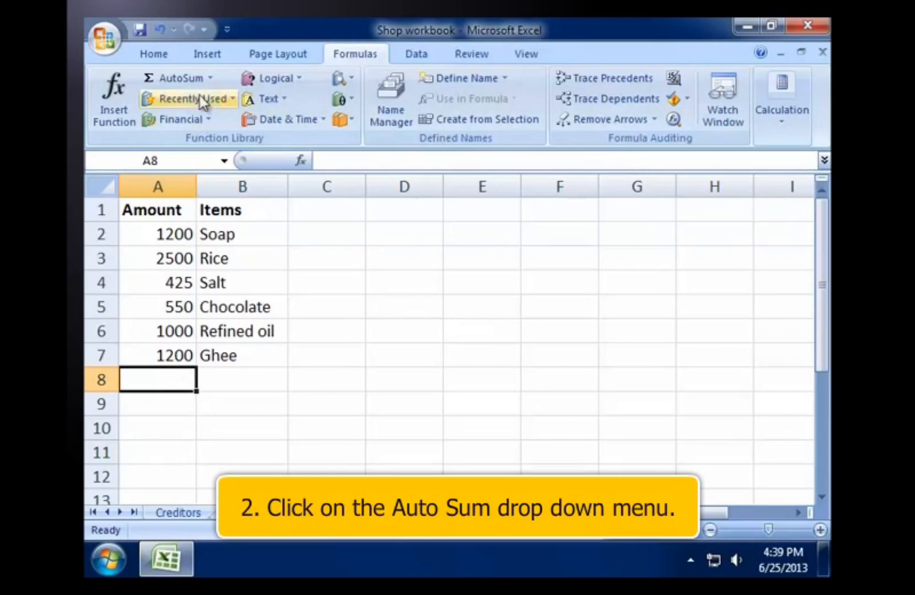
left_click(209, 78)
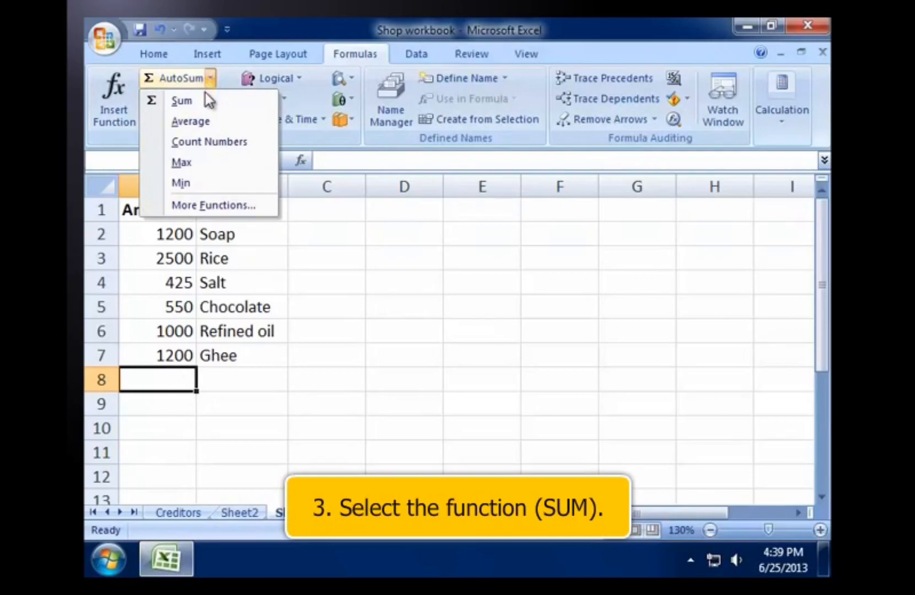
left_click(204, 97)
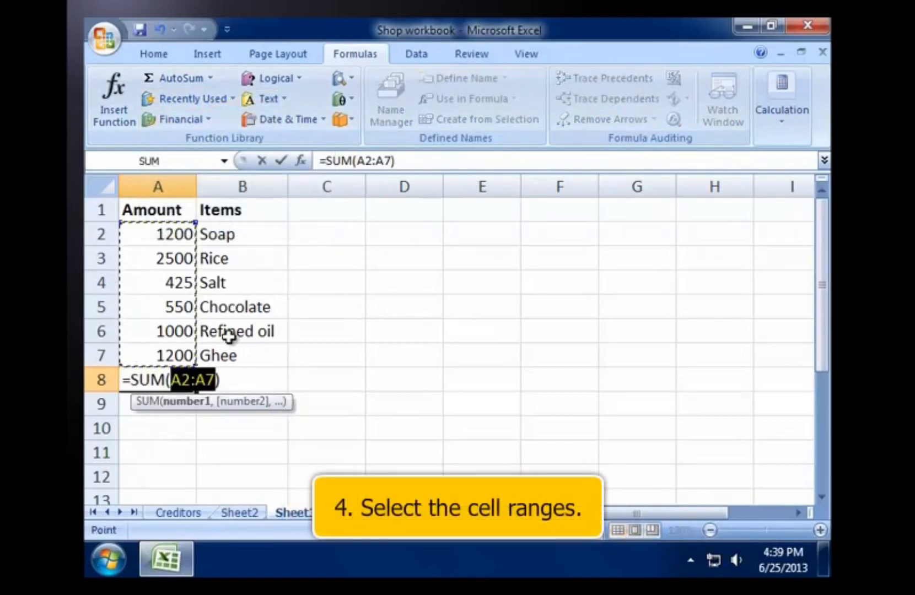
left_click_drag(182, 234, 172, 353)
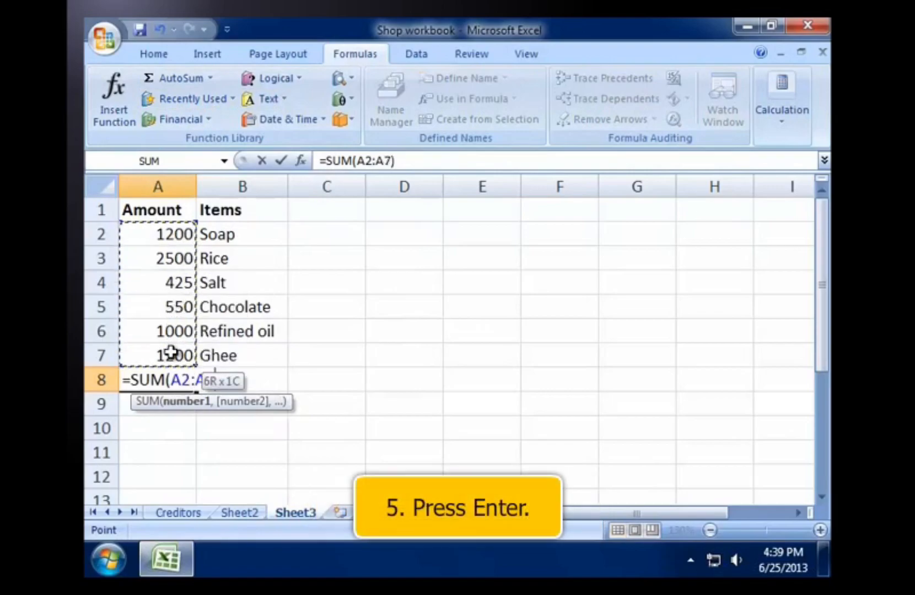
key("Return")
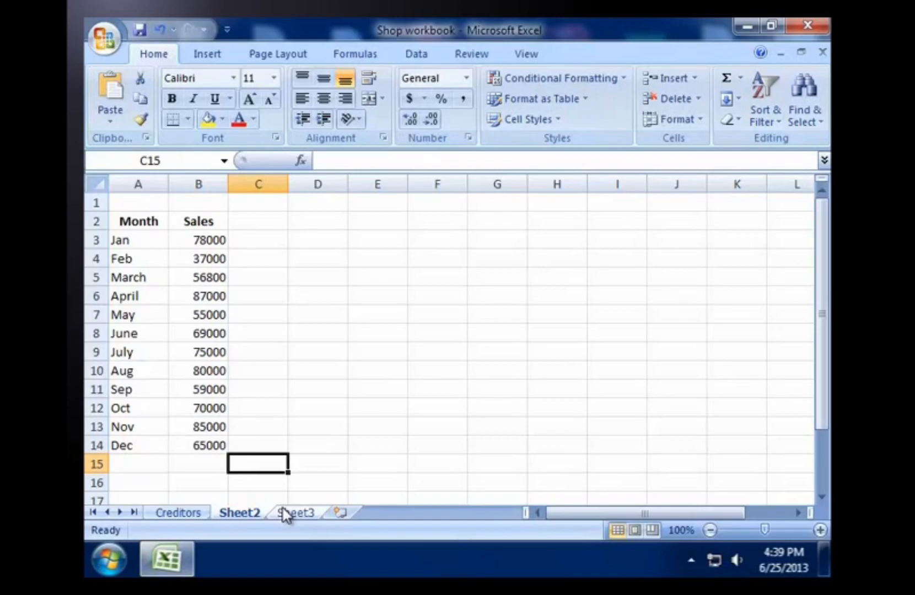
Insert a 2-D stacked column chart of the Month and Sales data A2:B14, and display the chart's layout and format options.
left_click_drag(128, 220, 194, 441)
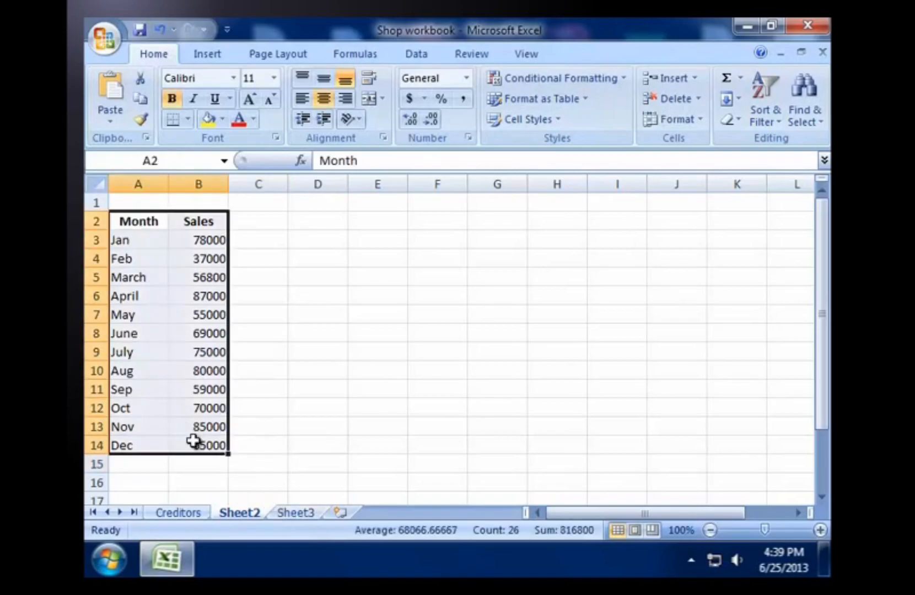
left_click(203, 55)
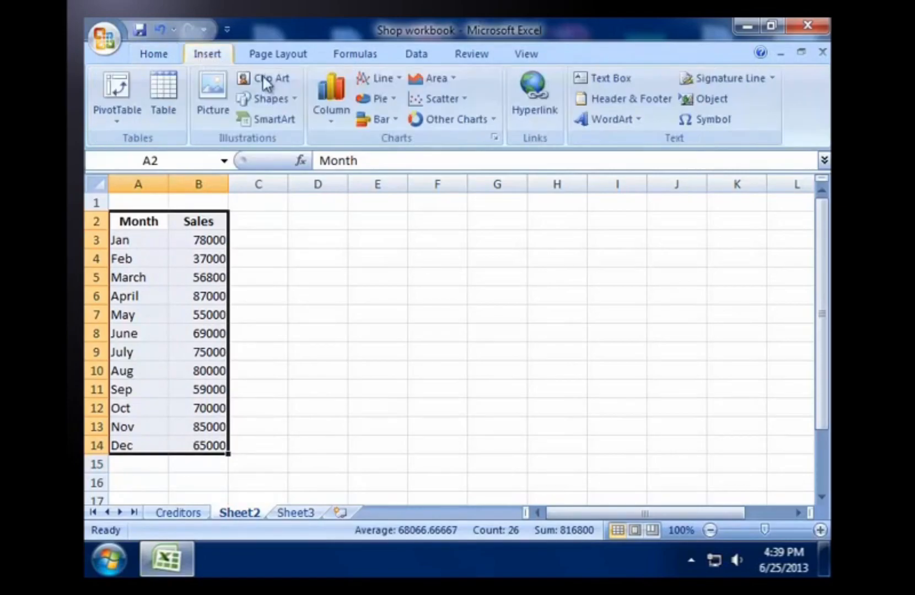
left_click(339, 111)
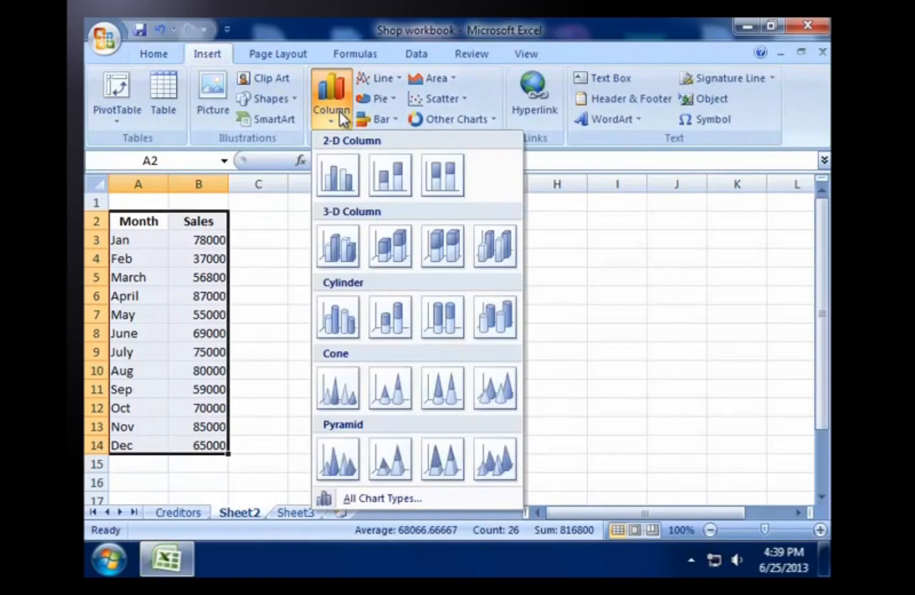
left_click(388, 175)
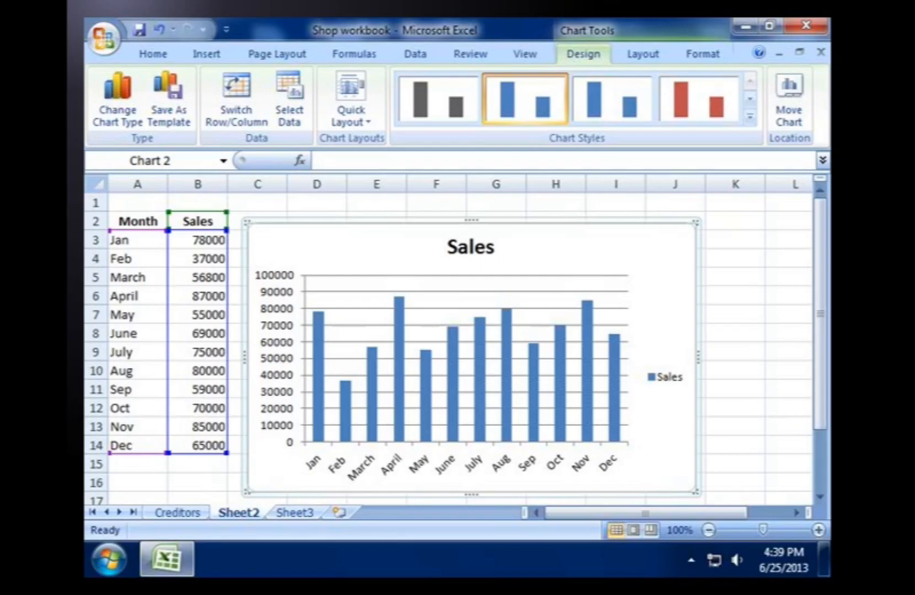
left_click(642, 54)
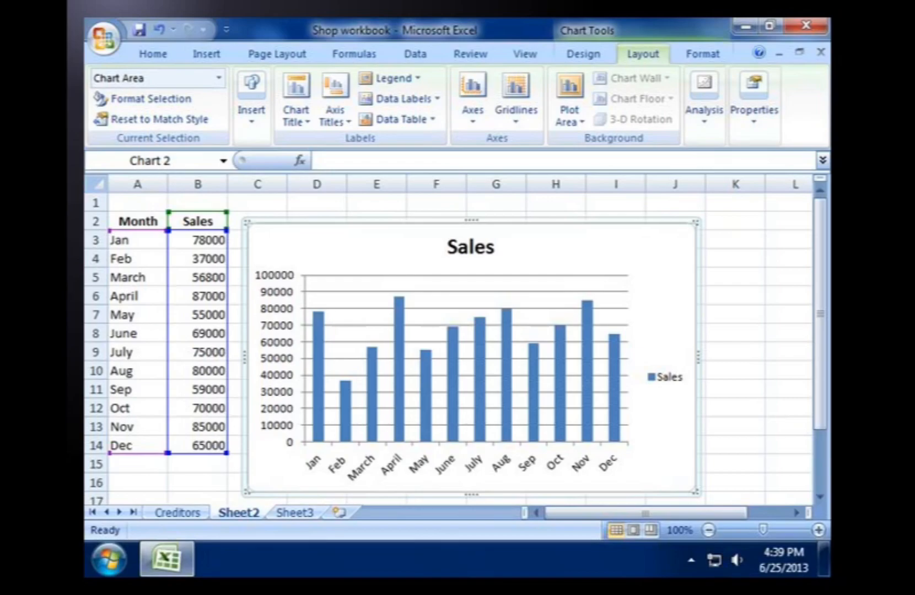
left_click(703, 54)
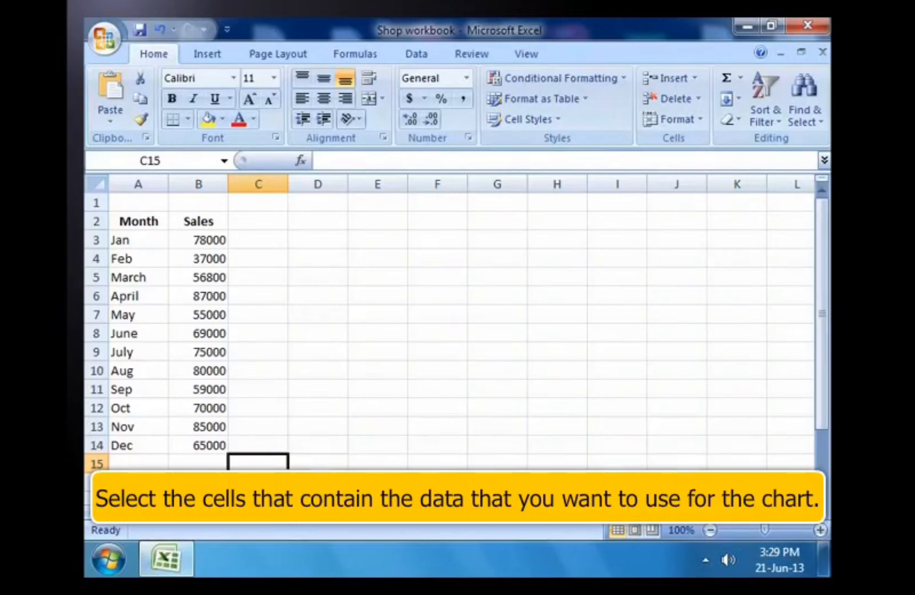
Embed a 2-D stacked column chart built from the monthly sales table in A2:B14.
left_click_drag(137, 223, 193, 443)
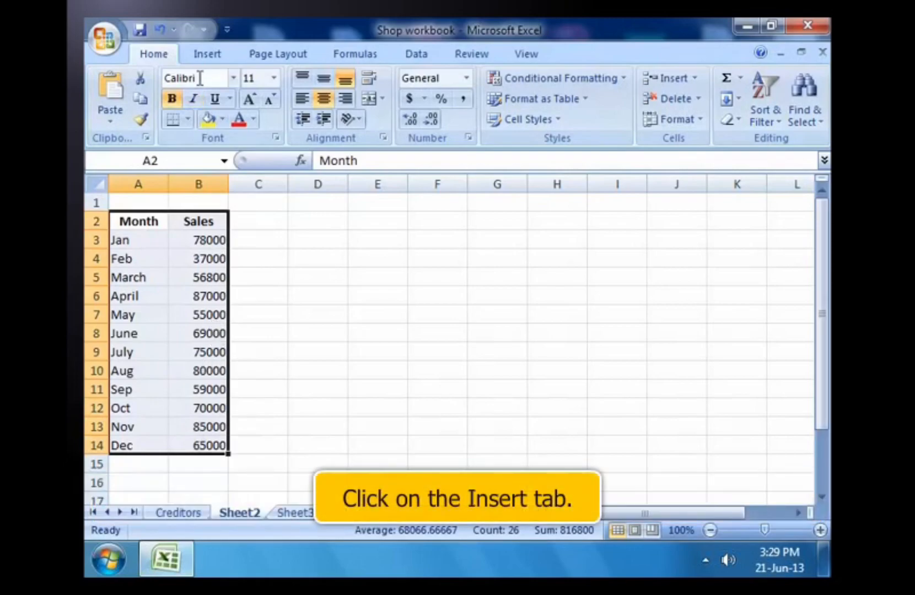
left_click(202, 55)
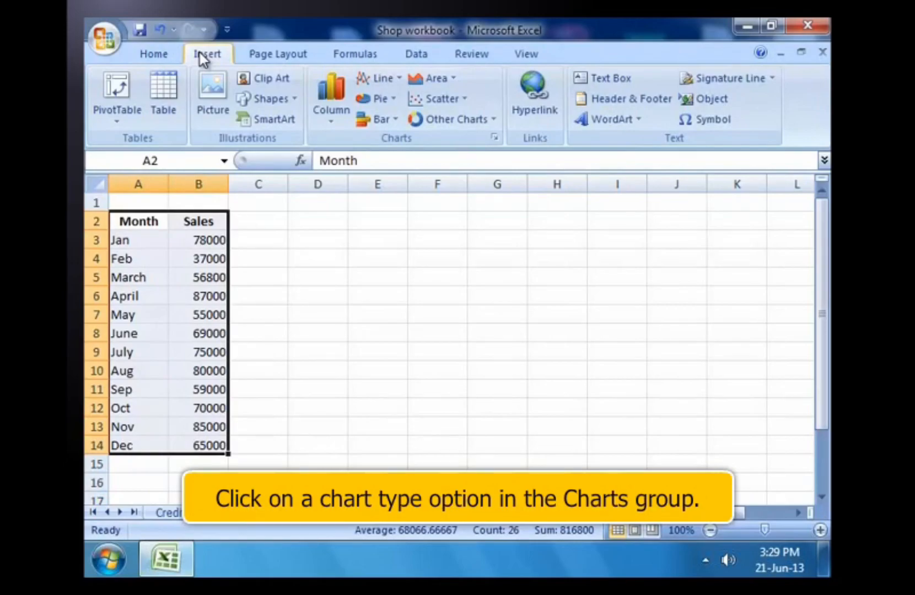
left_click(339, 113)
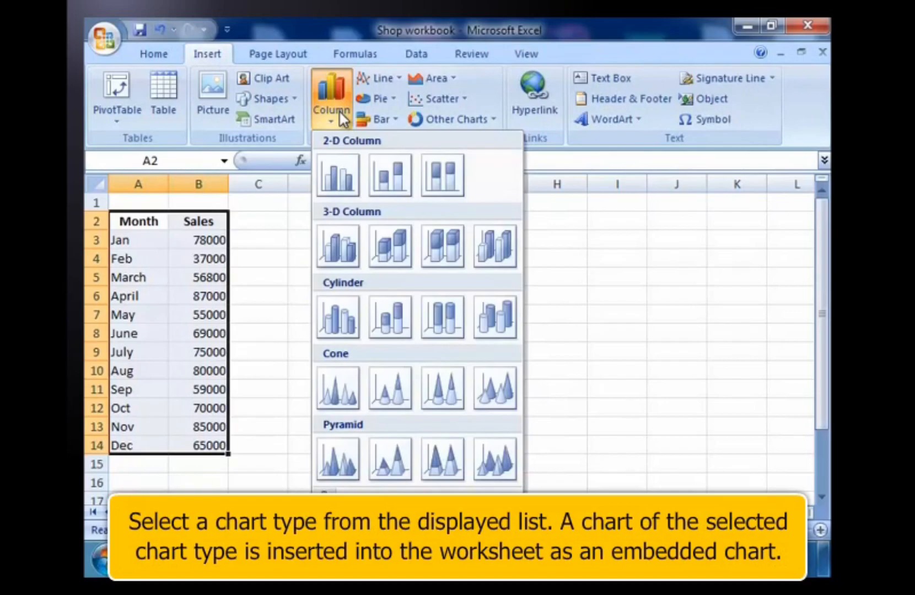
left_click(386, 170)
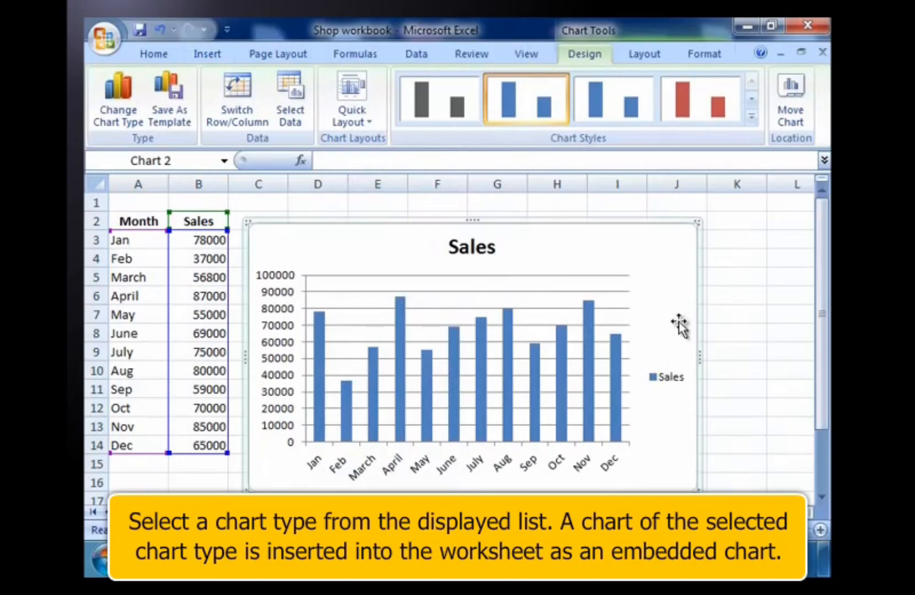